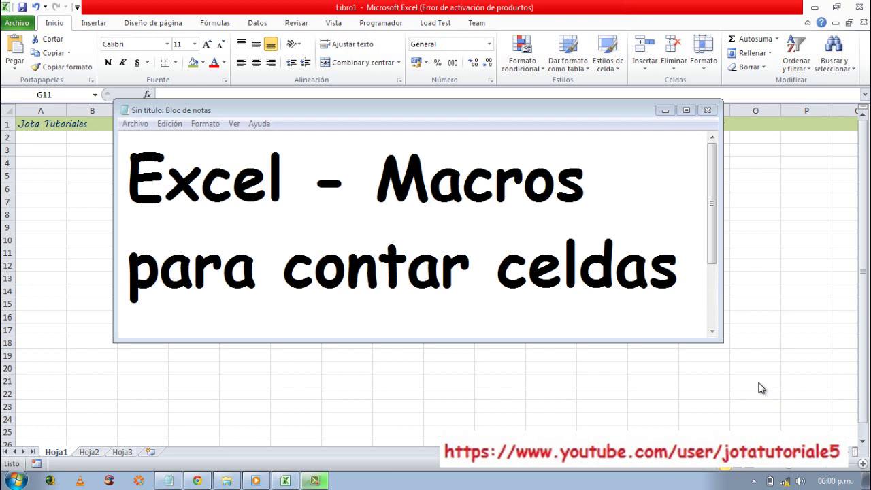
Save the workbook as Macroscontadordeceldas with the Excel macro-enabled (*.xlsm) file type.
click(443, 267)
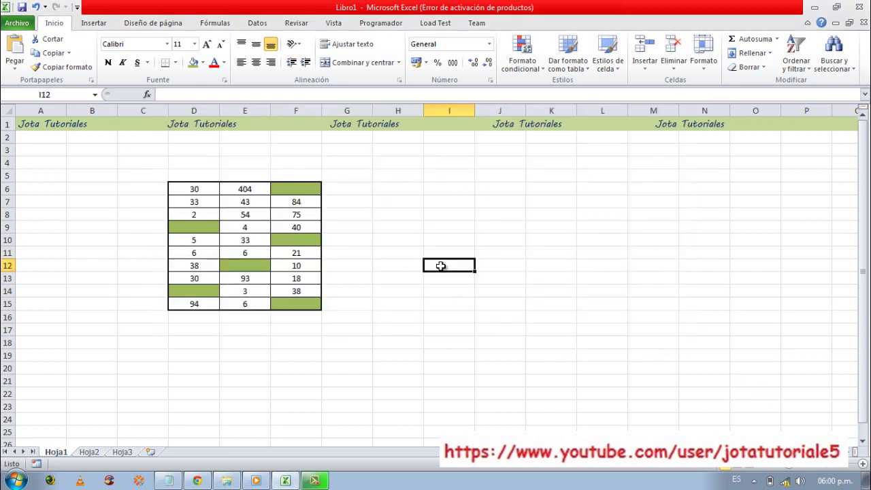
click(17, 23)
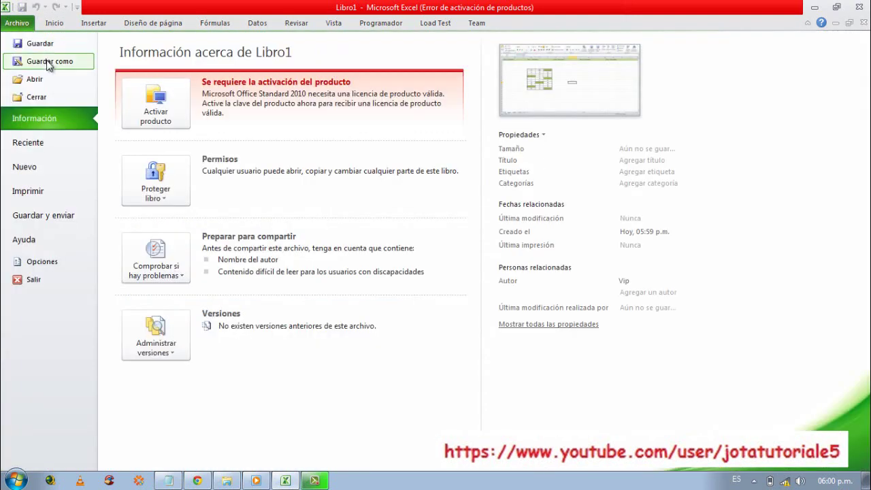
key(Escape)
key(F12)
click(216, 233)
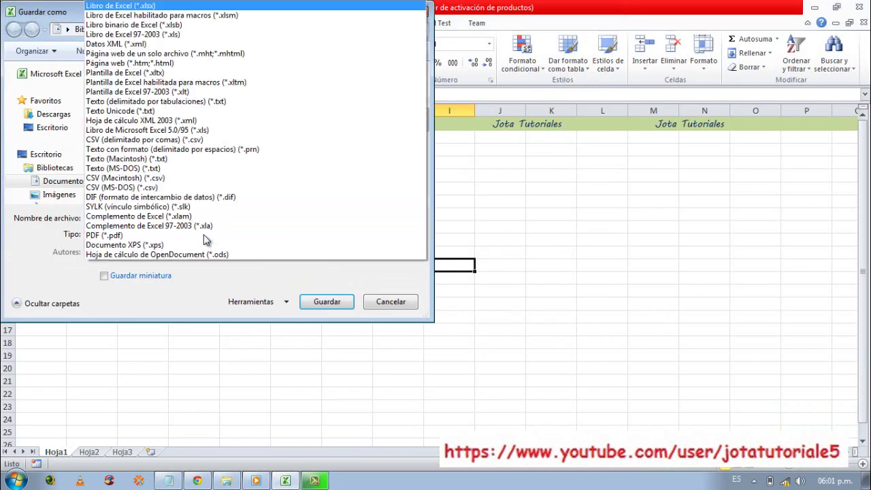
click(203, 15)
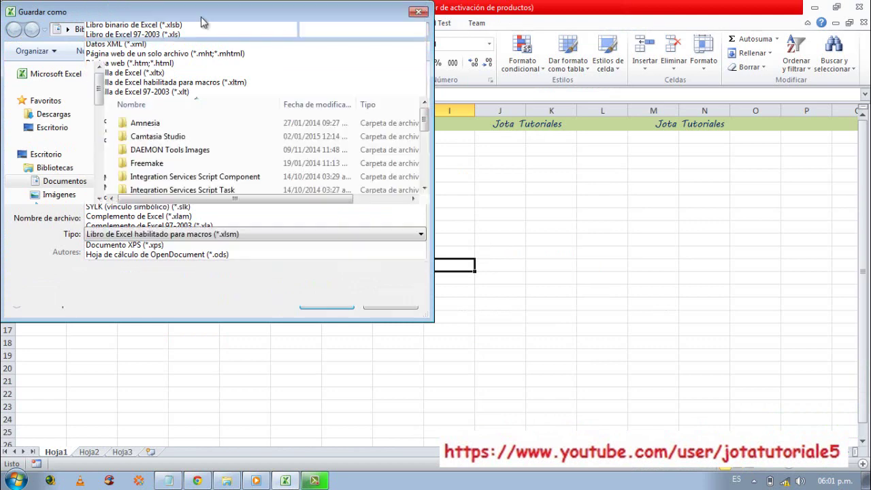
click(128, 219)
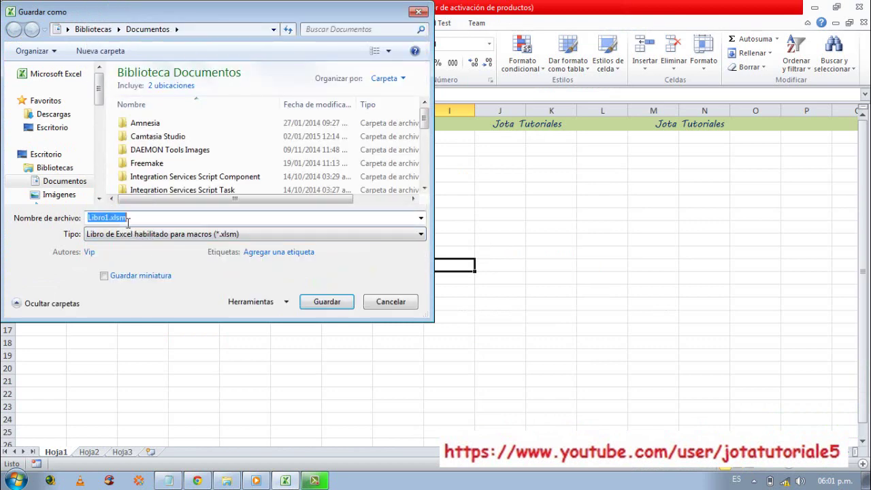
click(106, 218)
drag(110, 217, 77, 218)
text(mac)
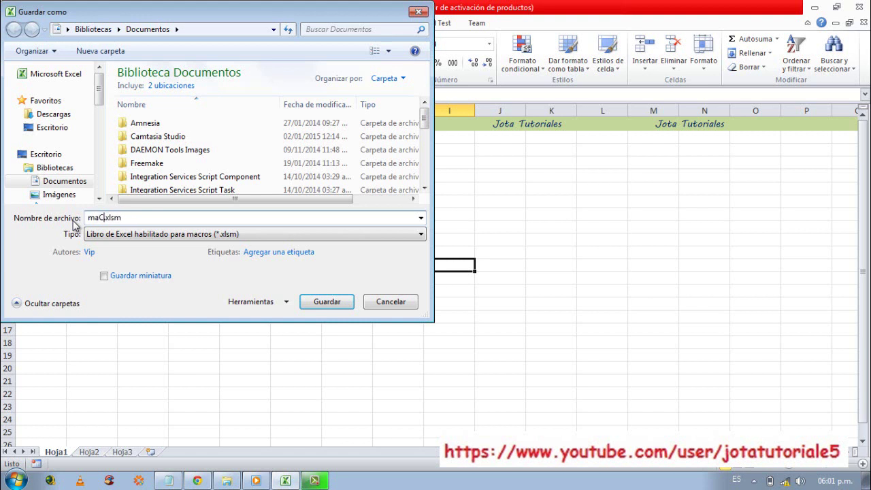
key(BackSpace)
key(BackSpace)
key(BackSpace)
text(Macros)
text(contado)
text(rdeceldas)
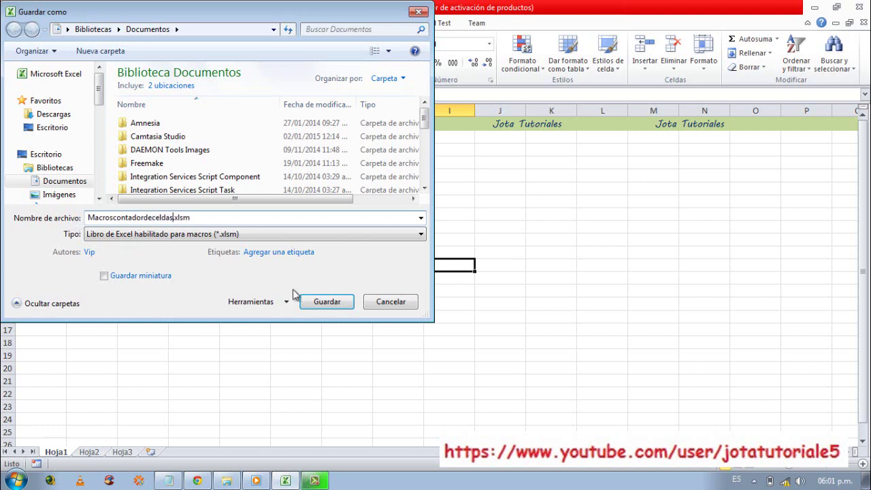
click(333, 303)
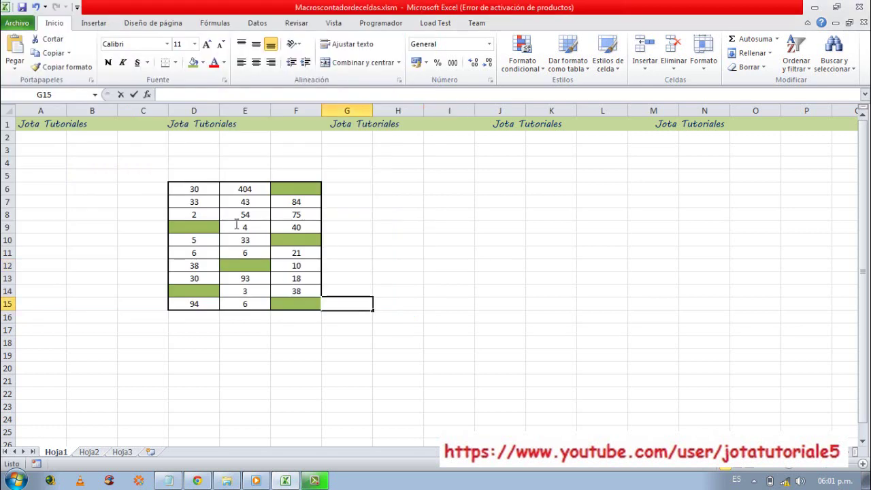
Select the table D6:F15, then check green blank cells F15, E12, F10, F6, D9 and D14.
drag(196, 188, 294, 304)
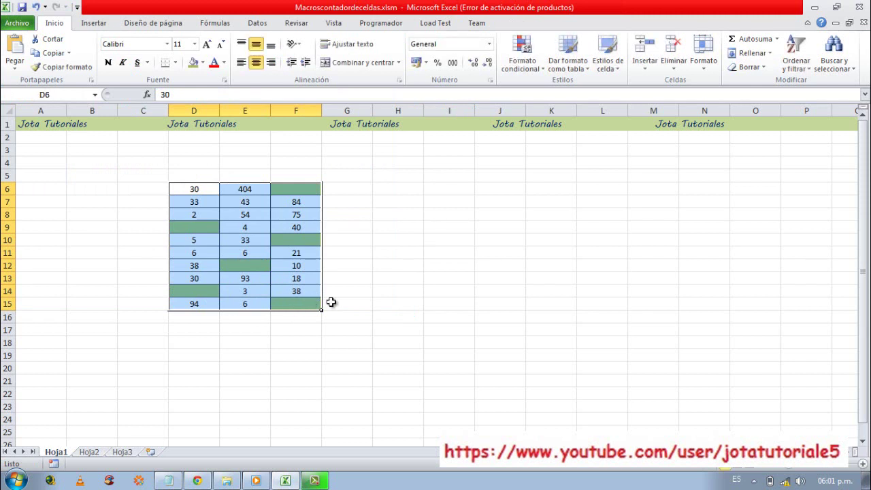
click(355, 304)
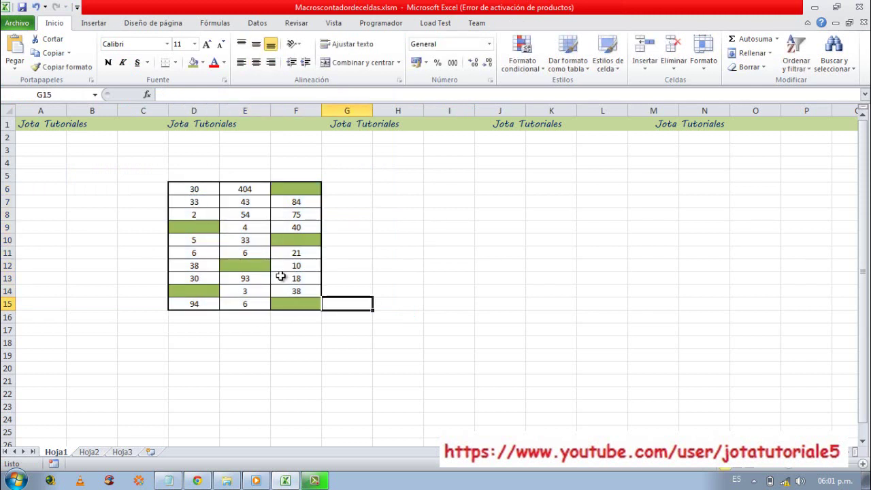
click(289, 301)
click(253, 265)
click(290, 240)
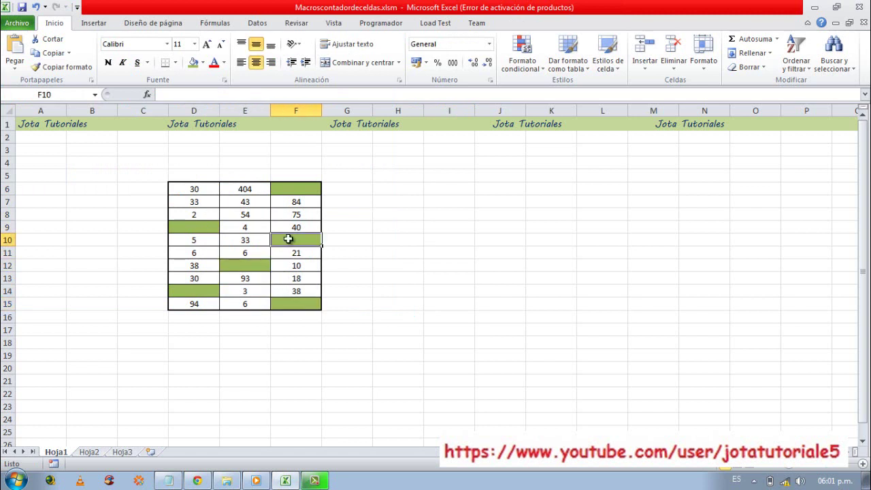
click(276, 185)
click(192, 229)
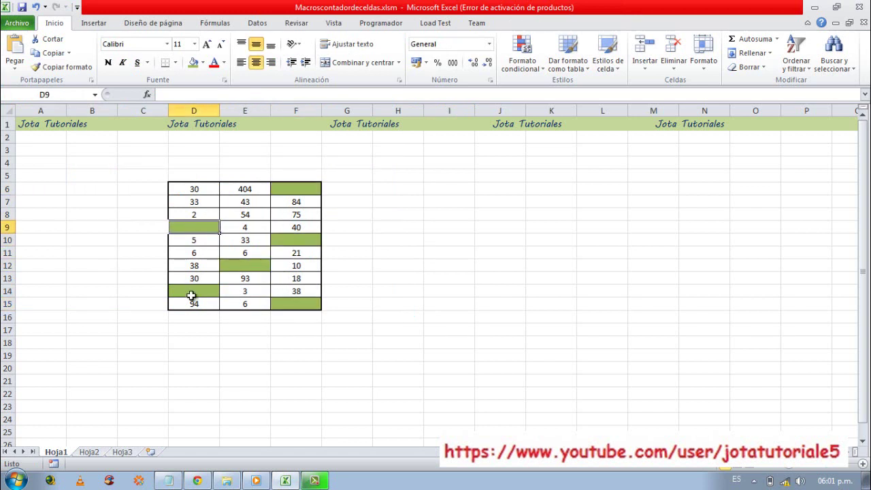
click(192, 292)
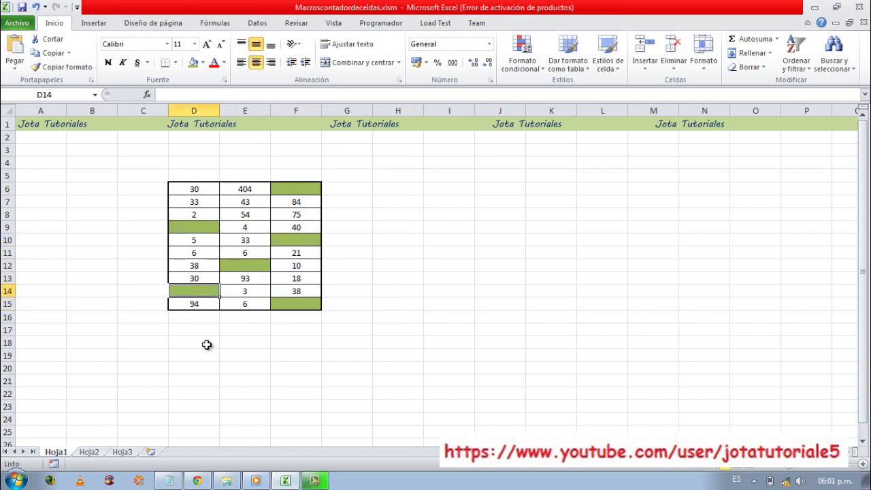
Mark out D18:G19, H18:K19 and L18:N19 as the areas for the buttons.
drag(201, 340, 352, 364)
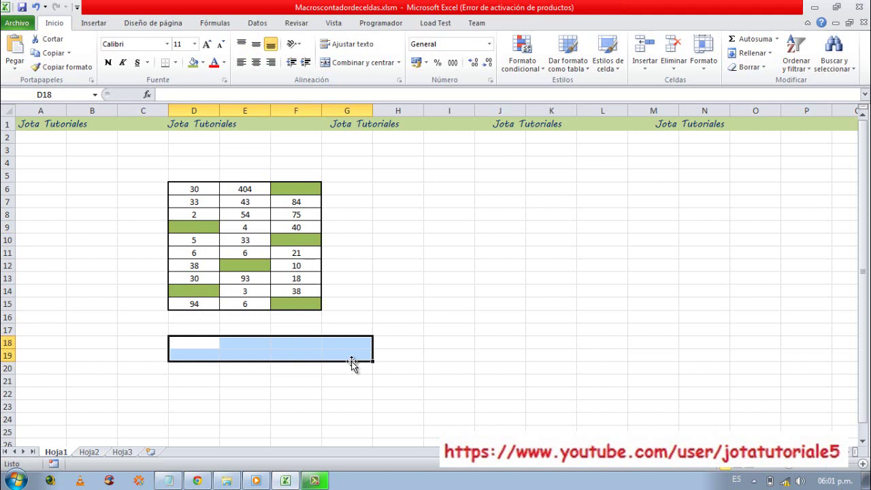
drag(402, 344, 535, 362)
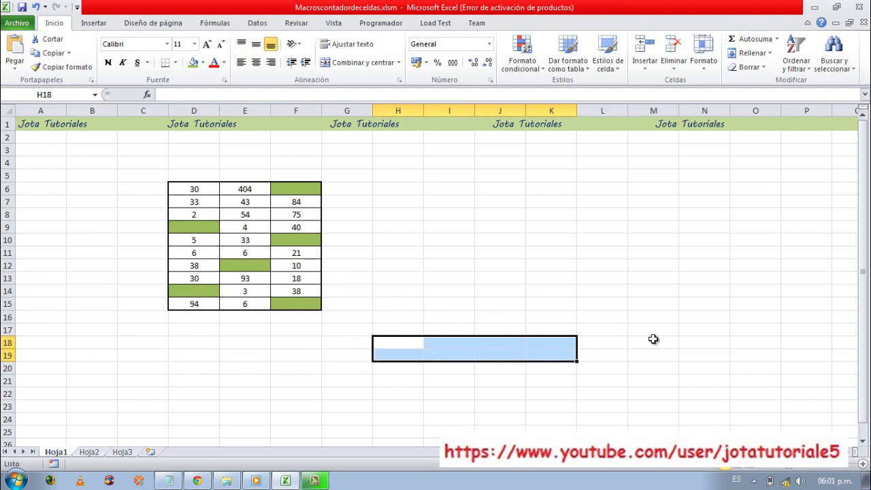
click(627, 343)
drag(627, 344, 695, 356)
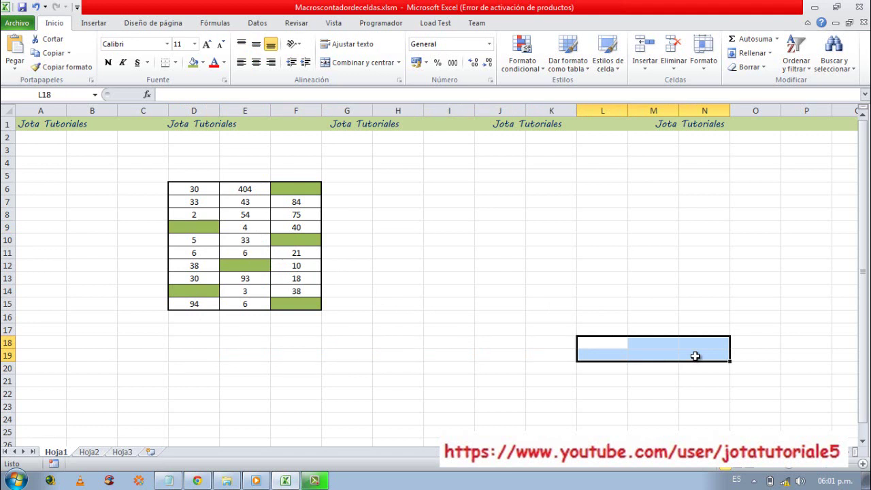
Draw ActiveX command buttons CommandButton1 to CommandButton3 side by side beneath the table.
click(390, 26)
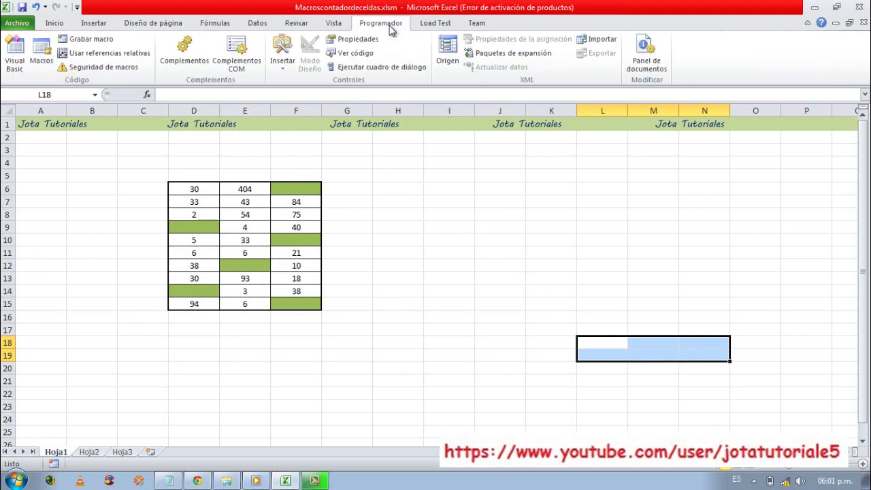
click(281, 71)
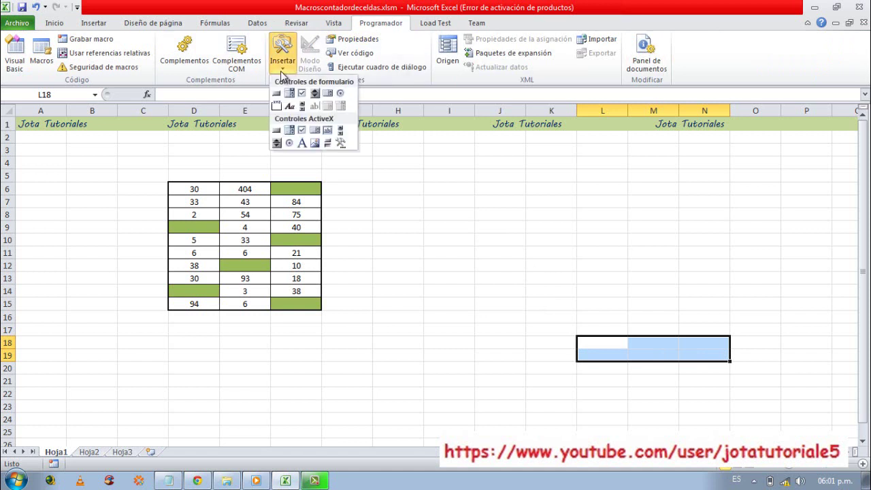
click(276, 131)
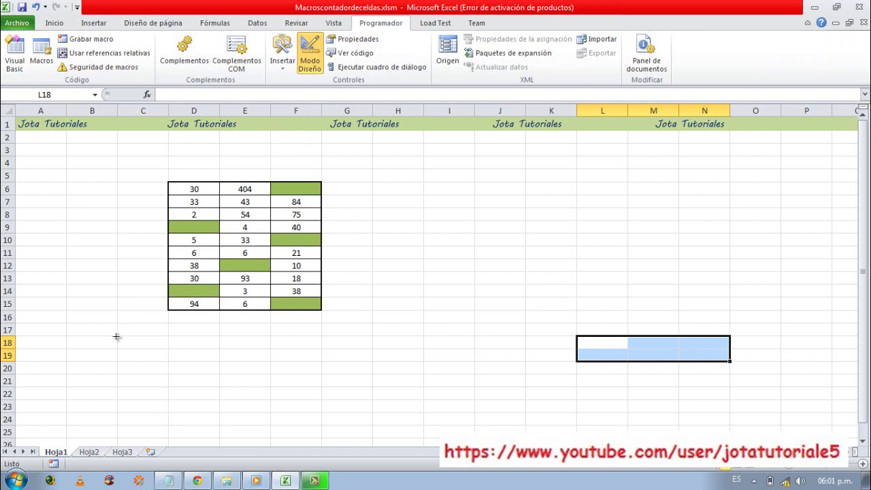
mouse_move(114, 337)
mouse_down()
mouse_move(242, 372)
mouse_move(358, 374)
mouse_up()
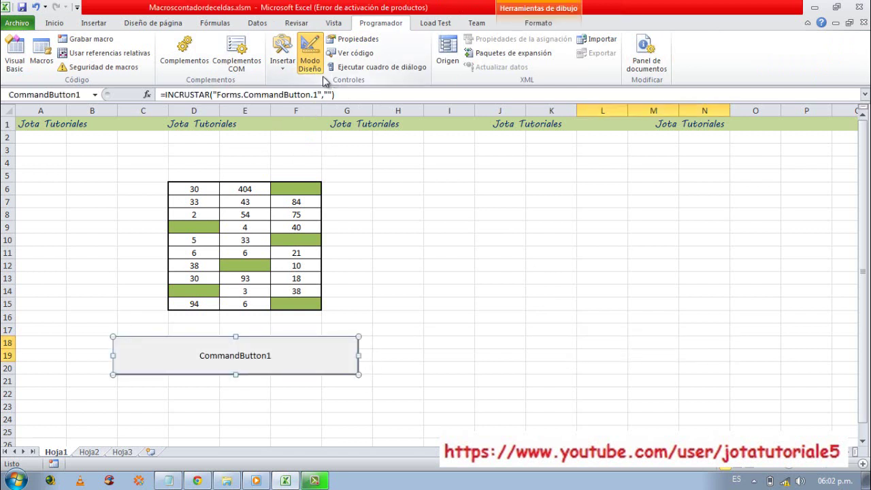
click(282, 62)
click(276, 131)
drag(387, 336, 589, 374)
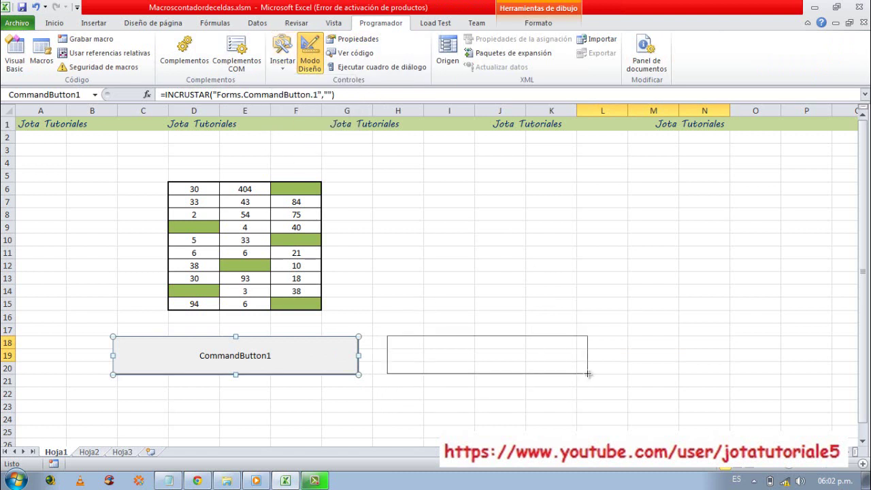
click(283, 60)
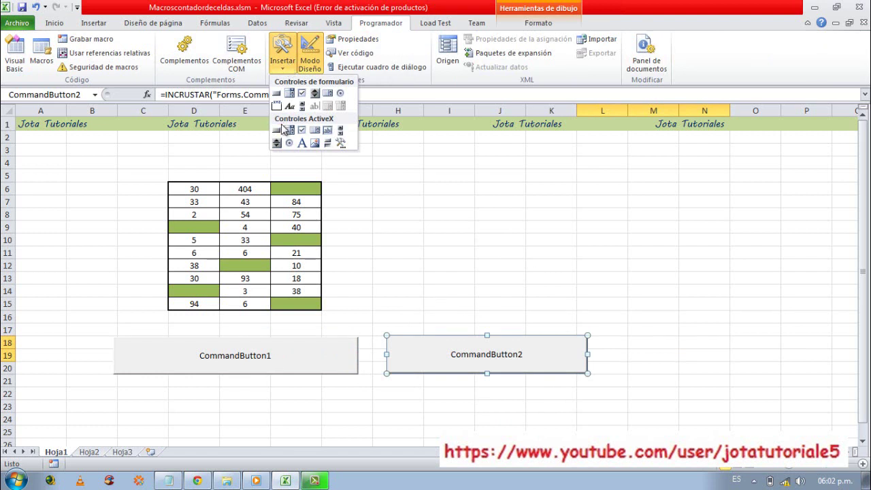
click(282, 128)
drag(620, 335, 806, 375)
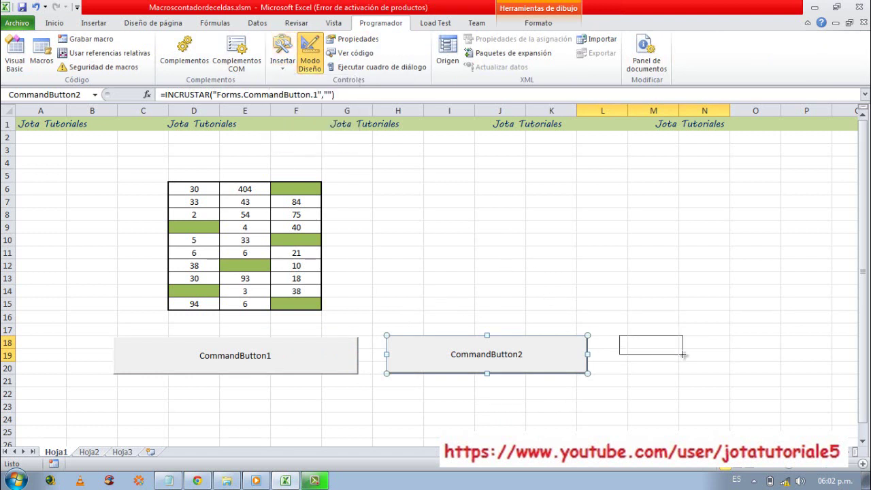
click(254, 371)
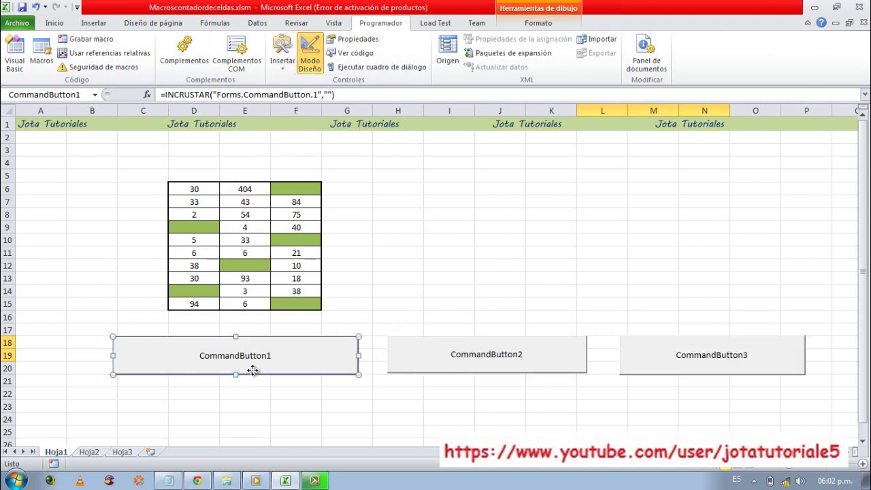
right_click(254, 372)
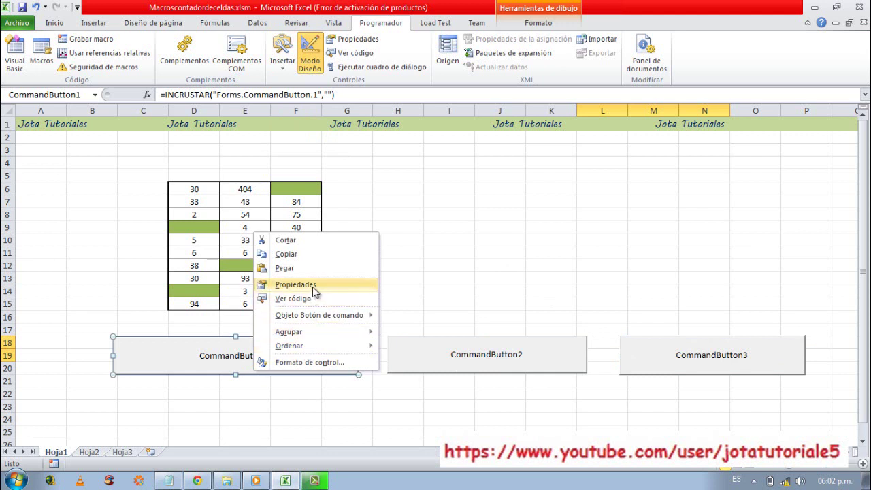
Set the first button's caption to 'Contar Celdas con datos y sin dato'.
click(299, 284)
click(76, 135)
double_click(77, 135)
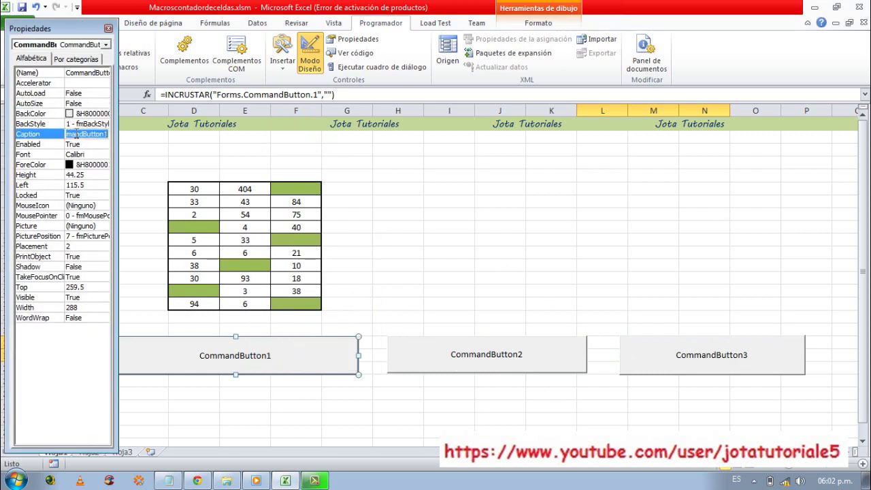
text(Contar )
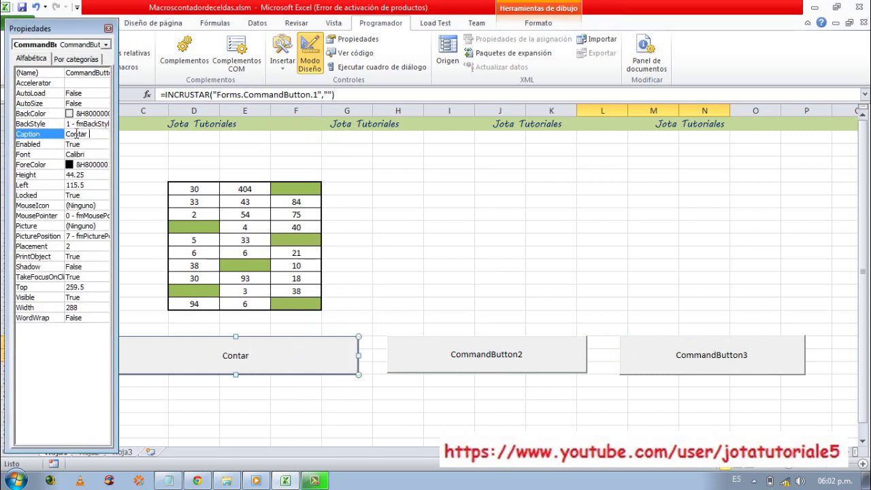
text(Celda)
key(BackSpace)
key(BackSpace)
key(BackSpace)
text(ldas con datos y)
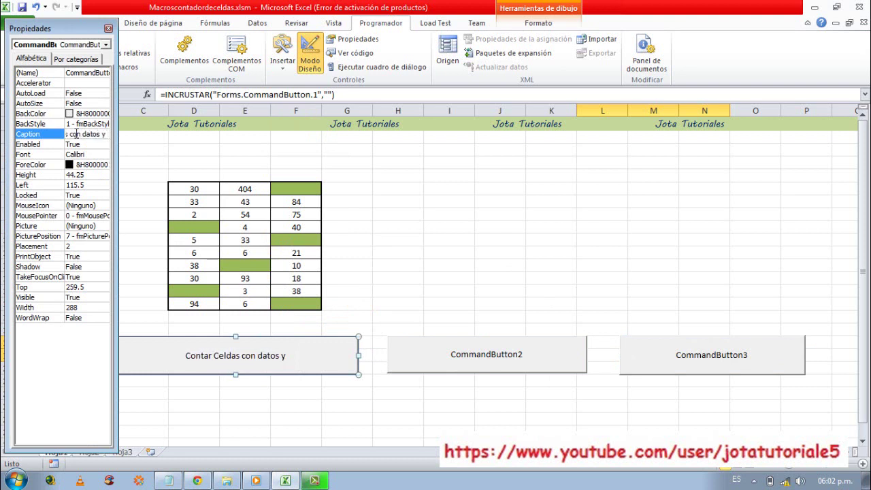
text( sin dato)
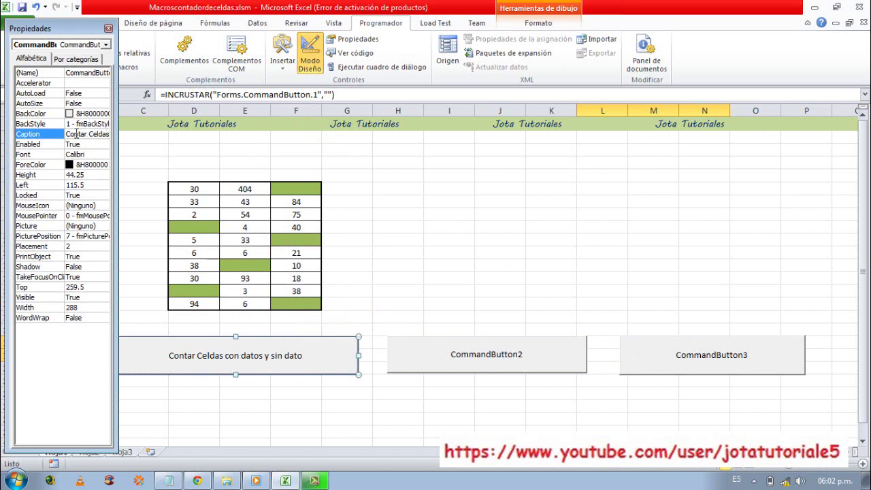
Set the second button's caption to 'Contar Celdas Sin Datos'.
click(387, 313)
click(435, 360)
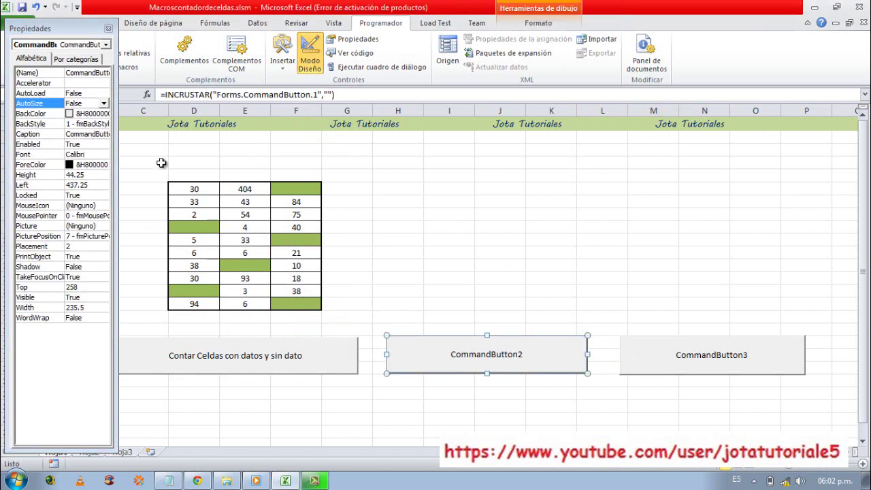
click(100, 134)
double_click(100, 135)
text(C)
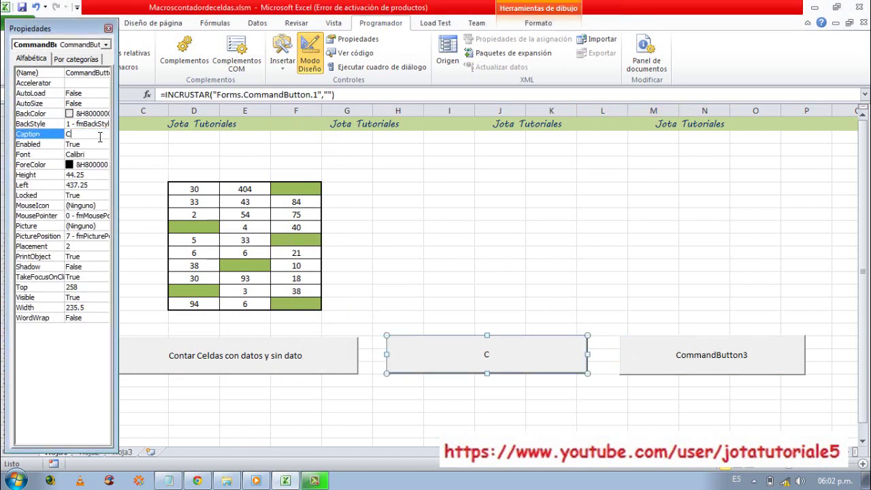
text(ontar Celdas)
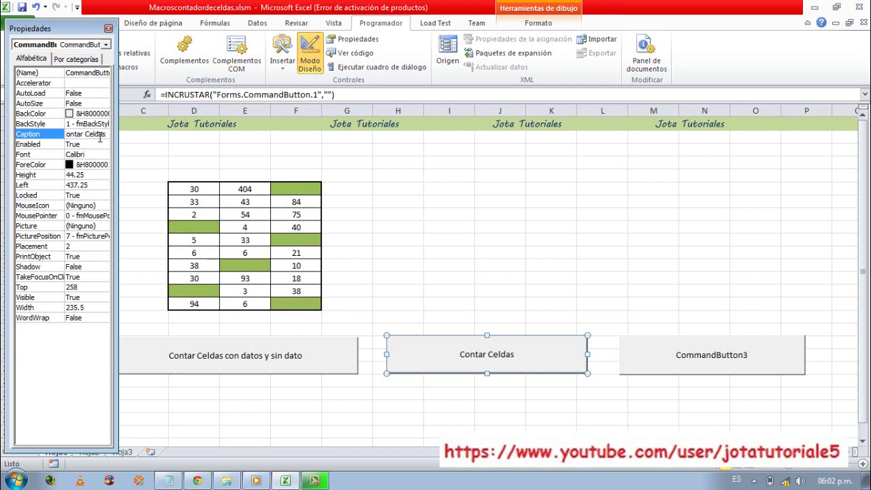
text( Sin datos)
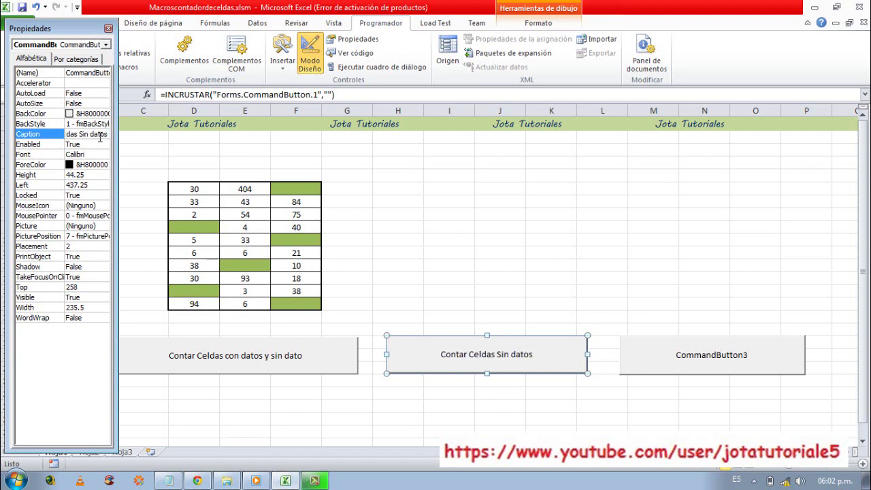
key(BackSpace)
key(BackSpace)
key(BackSpace)
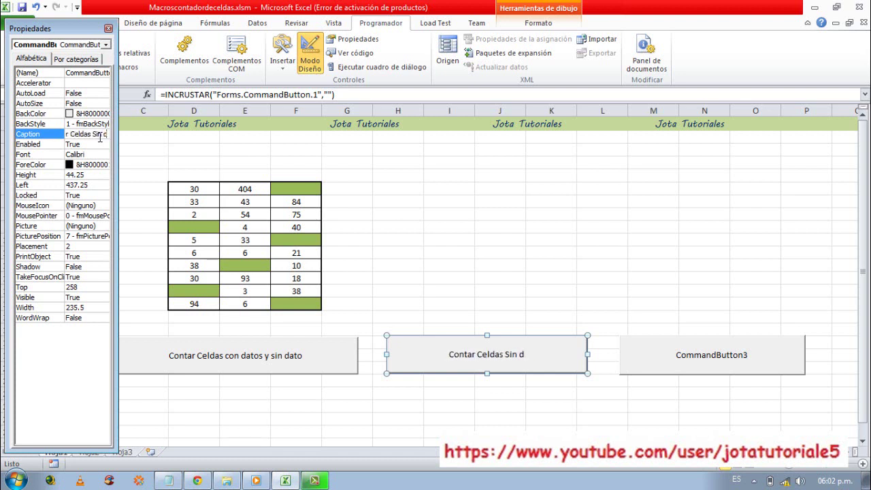
key(BackSpace)
text(Datos)
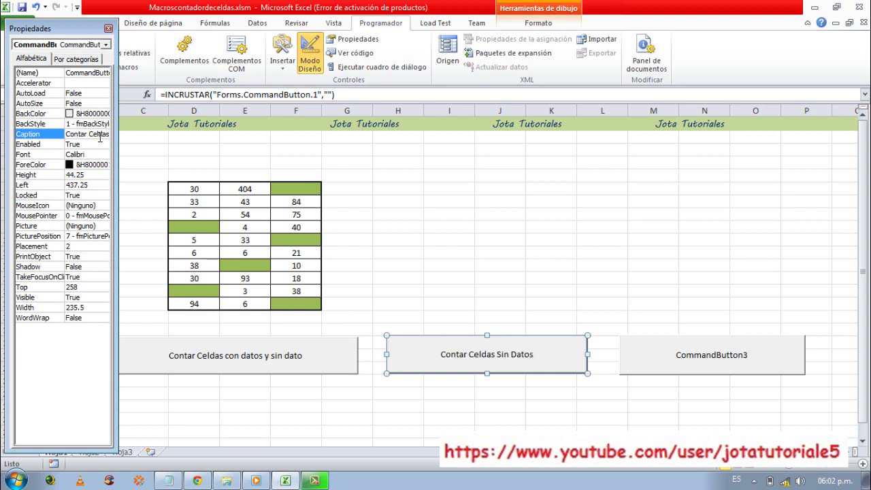
Caption the third button 'Contar Celdas Con Datos' and close the Properties window.
click(623, 339)
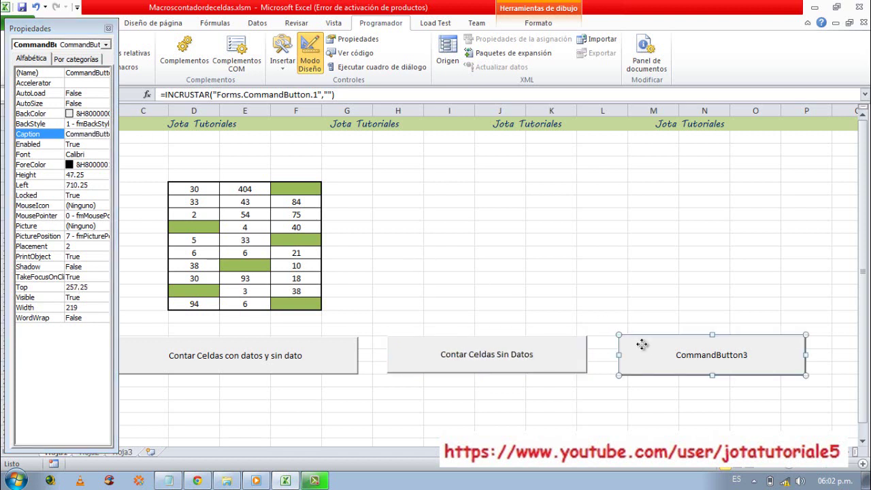
click(89, 134)
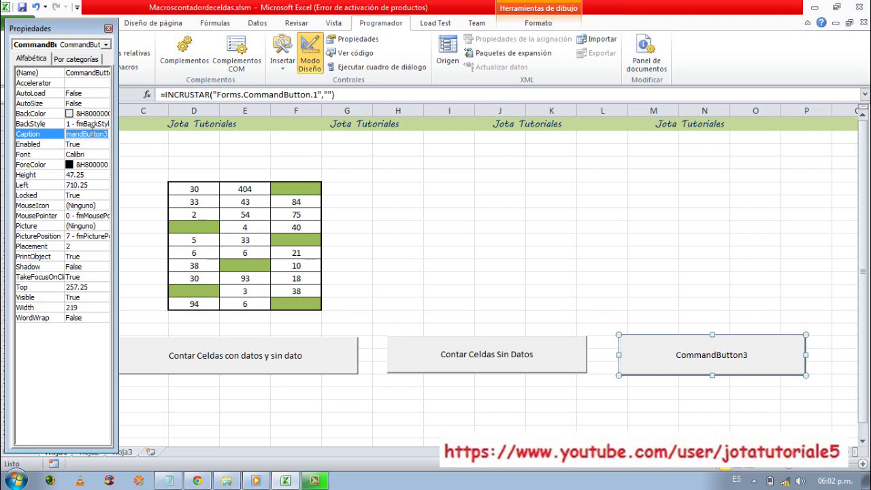
text(Contar Celdas)
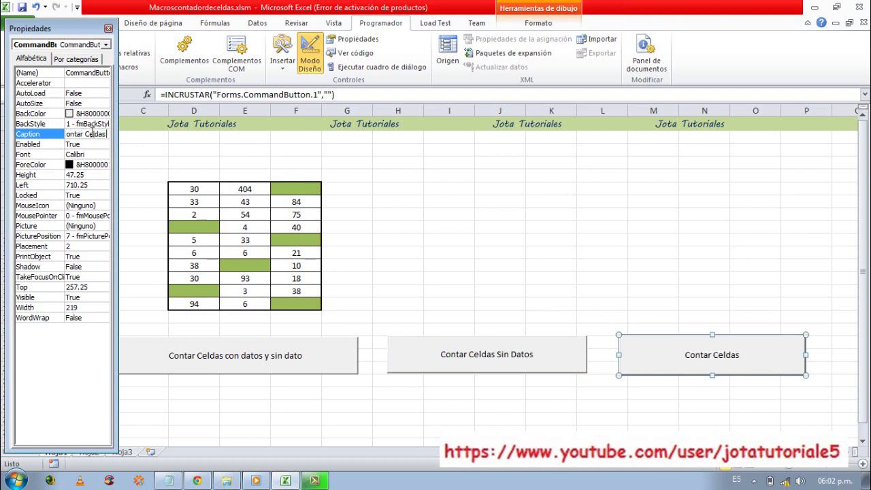
text( Con Datos)
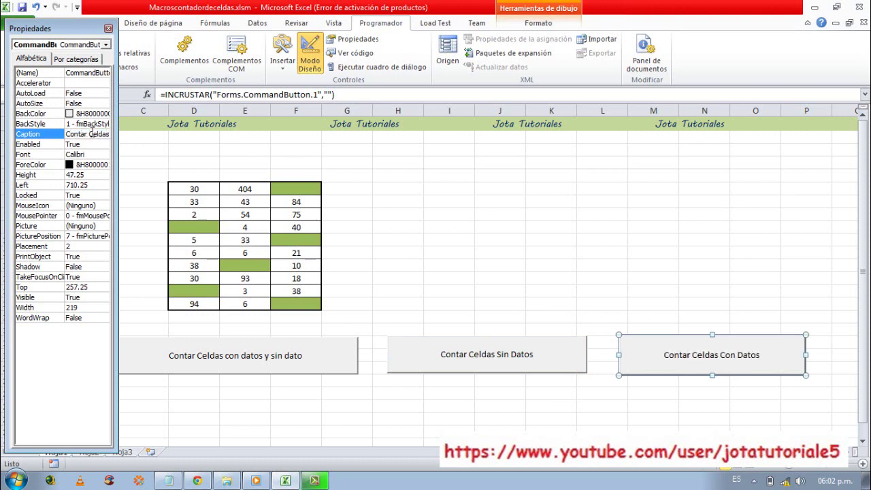
click(108, 29)
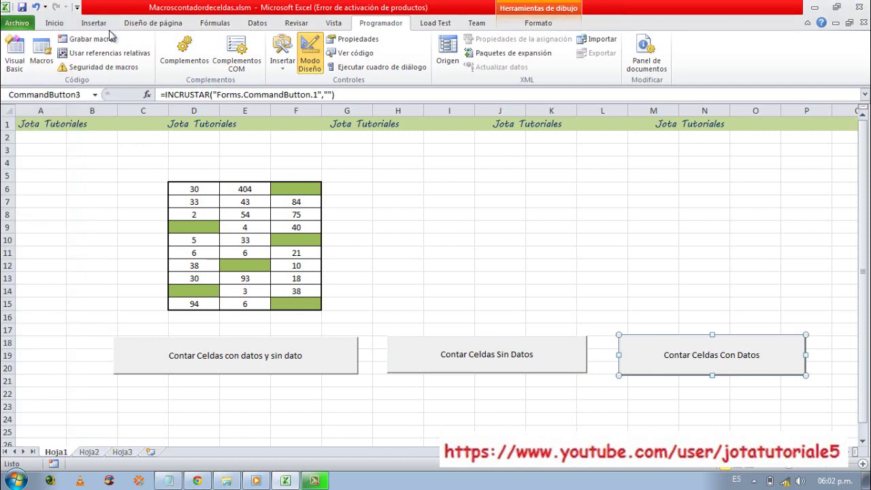
click(400, 269)
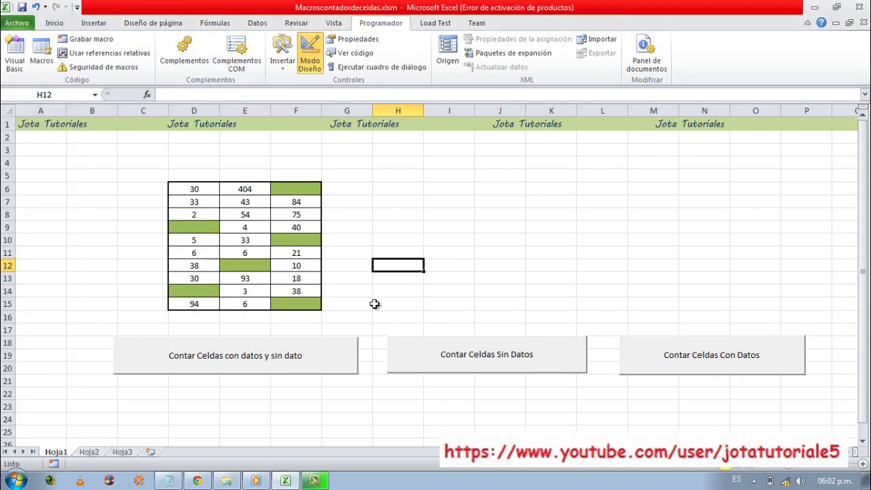
click(252, 358)
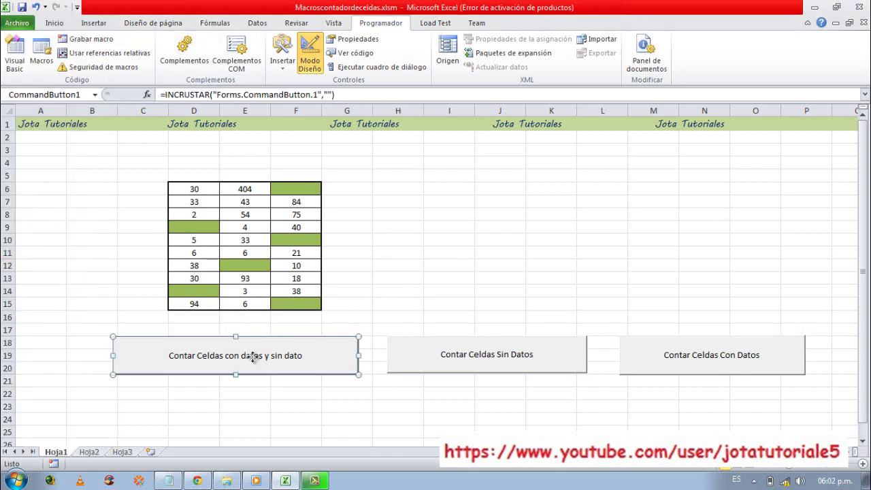
Write MsgBox Range("D6:F15").Count in CommandButton1's Click procedure, then close the code window.
double_click(252, 357)
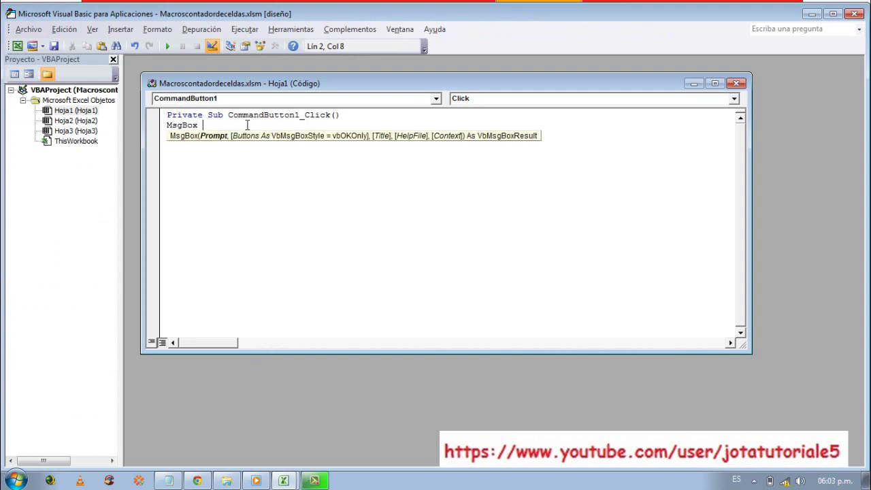
text(RA)
text(()
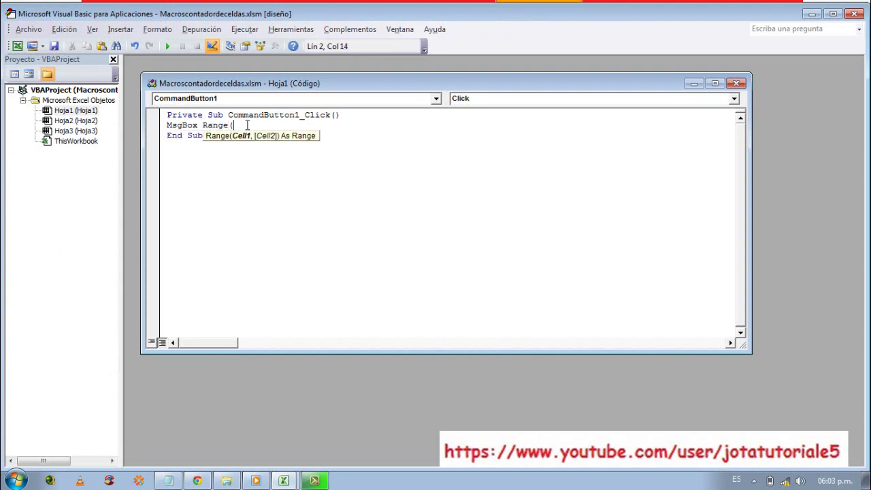
click(284, 479)
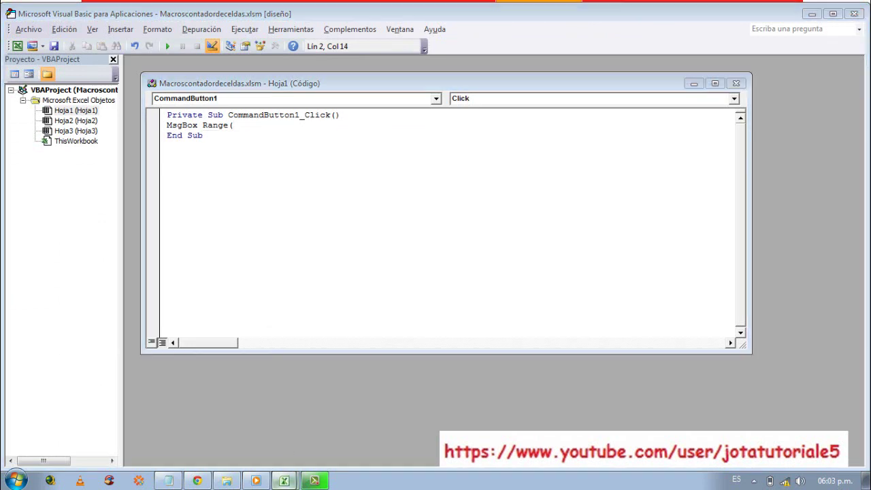
click(298, 435)
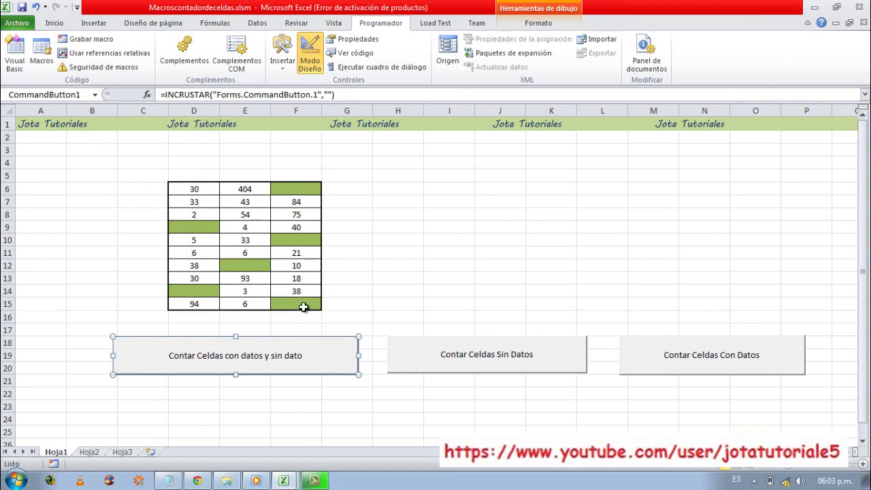
click(289, 480)
click(299, 461)
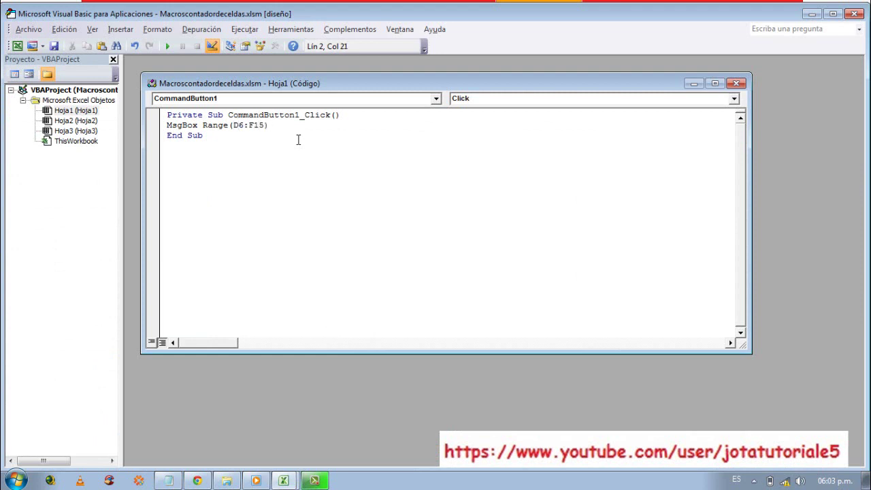
text(")
text(.)
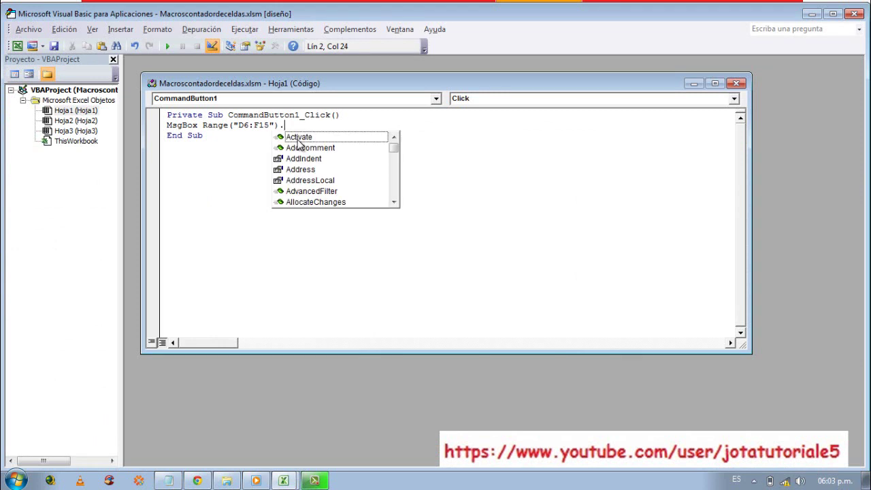
text(co)
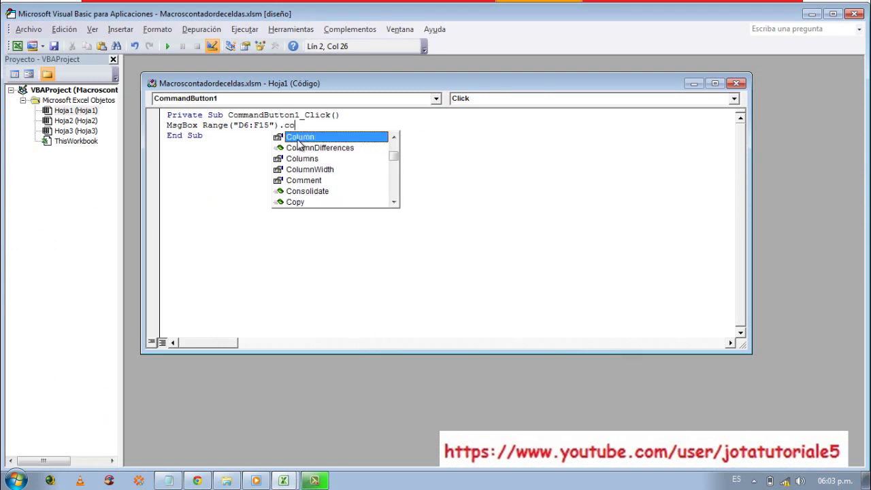
text(un)
key(Tab)
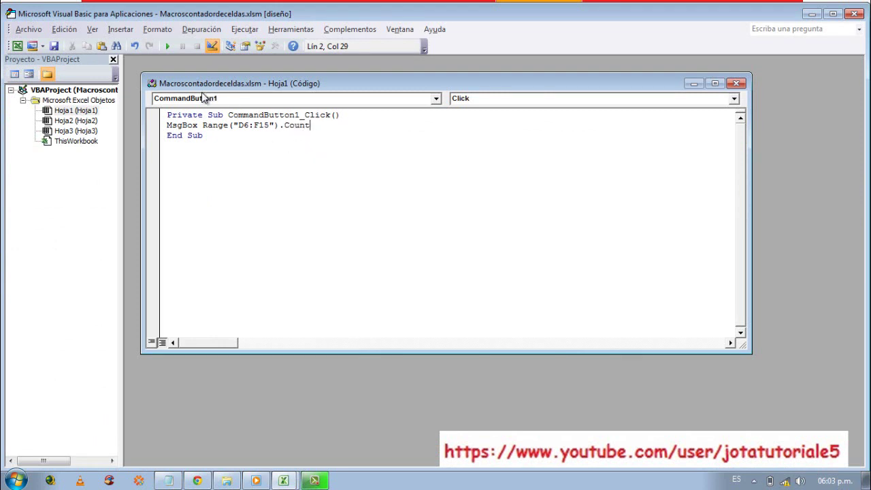
click(738, 84)
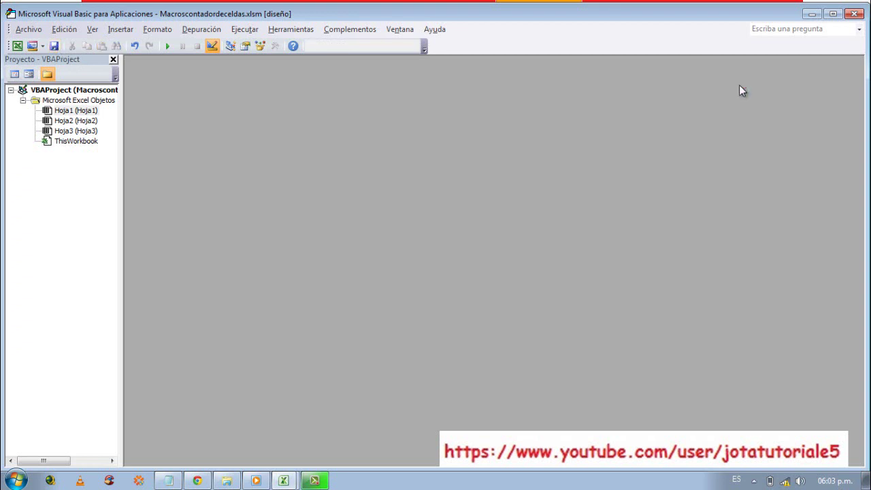
Run the first button outside design mode, confirm it reports 30 cells, then re-enable design mode.
click(851, 14)
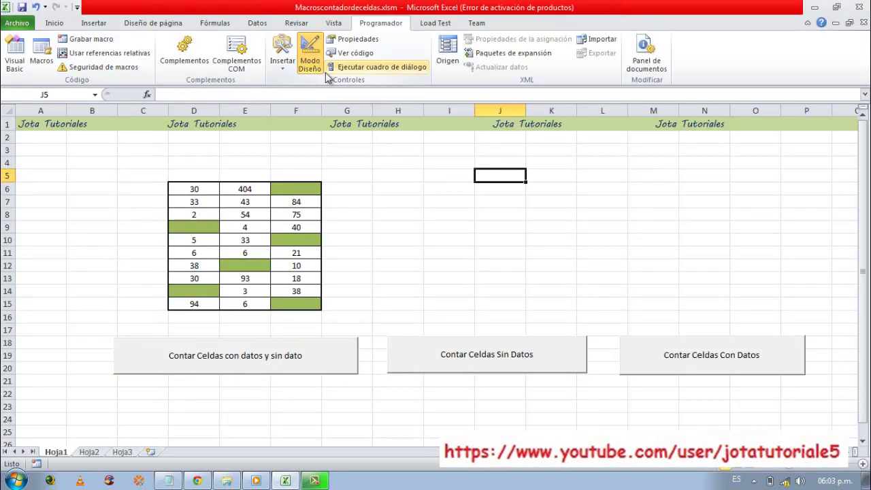
click(310, 60)
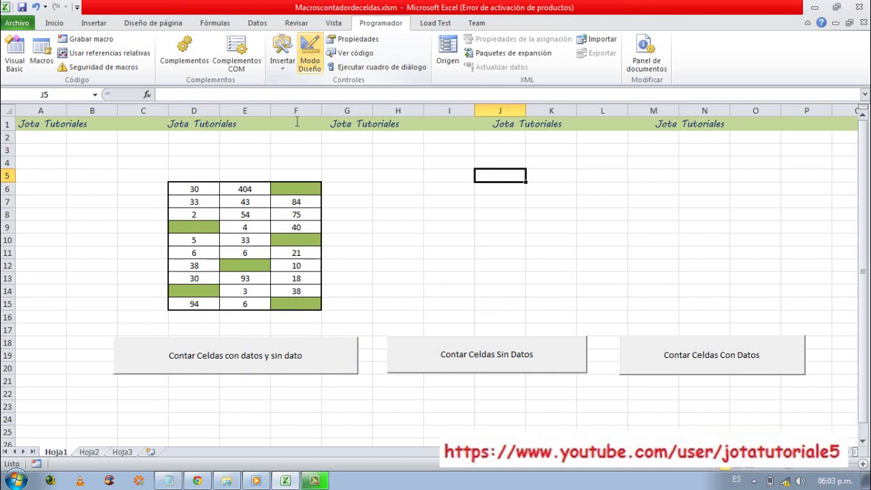
click(223, 362)
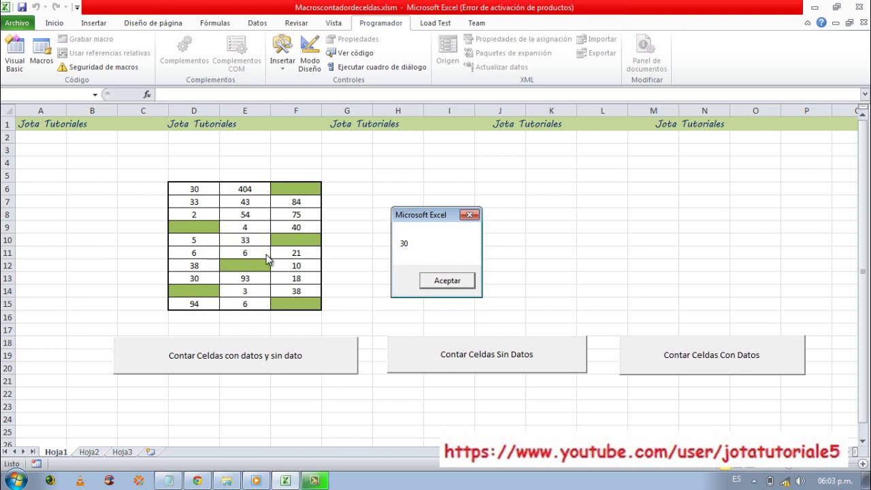
click(448, 280)
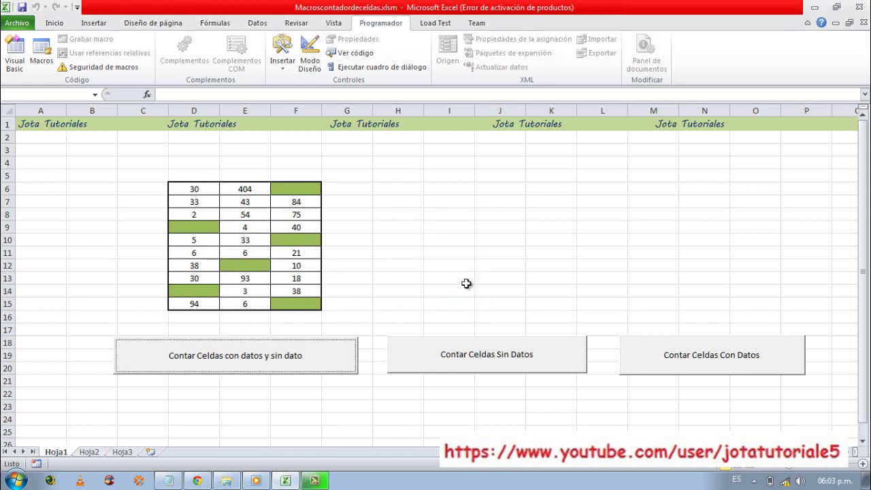
click(451, 289)
click(444, 404)
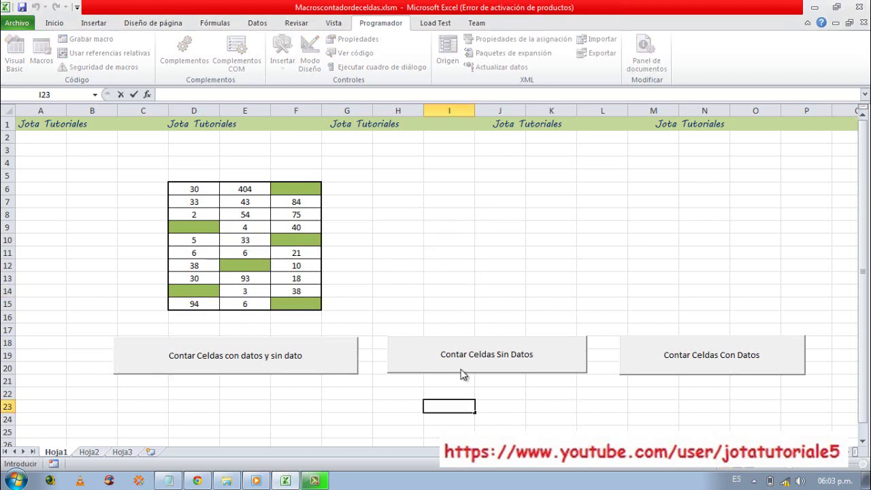
click(407, 237)
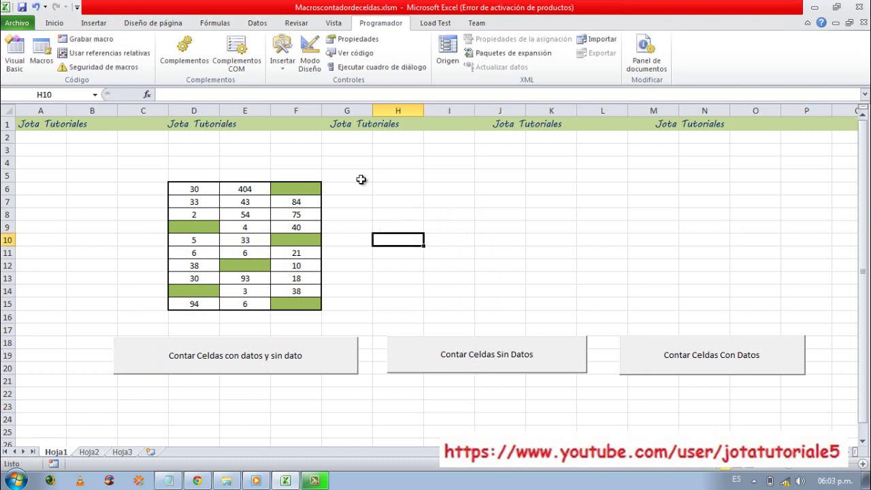
click(308, 67)
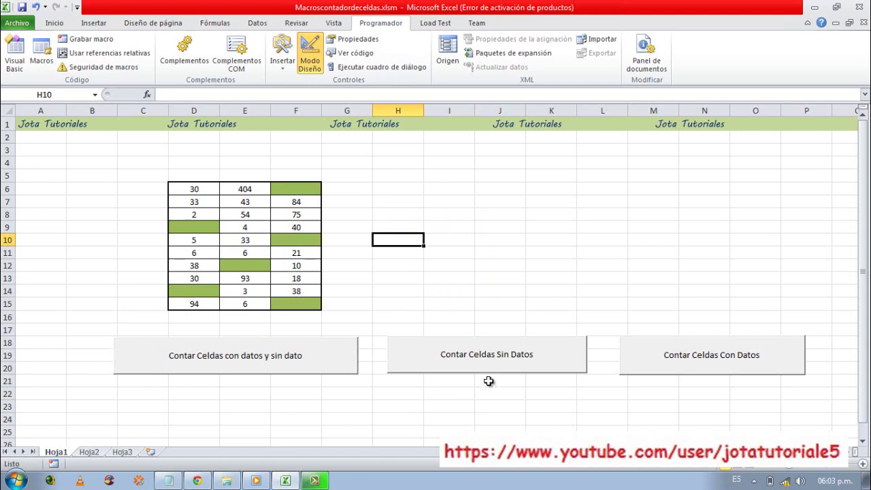
Enter MsgBox Range("D6:F15").SpecialCells(xlCellTypeBlanks).Count in CommandButton2_Click and save the workbook.
double_click(490, 361)
text(MsgBox Ran)
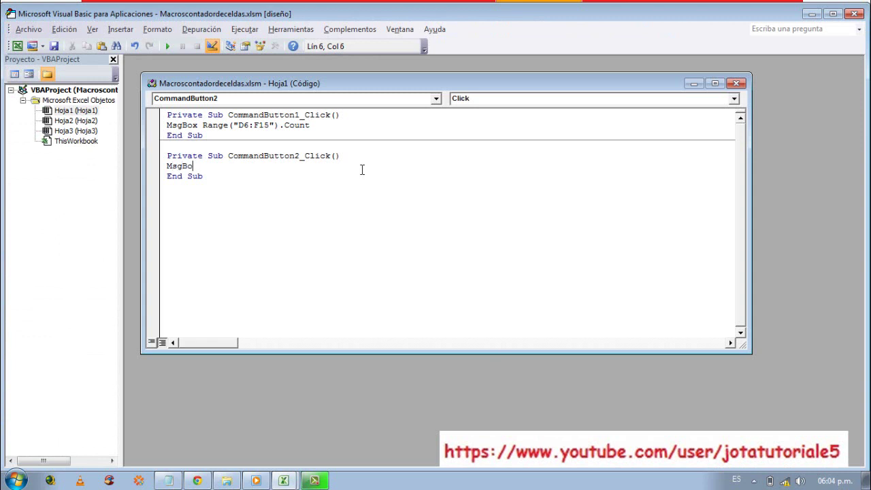
text(ge)
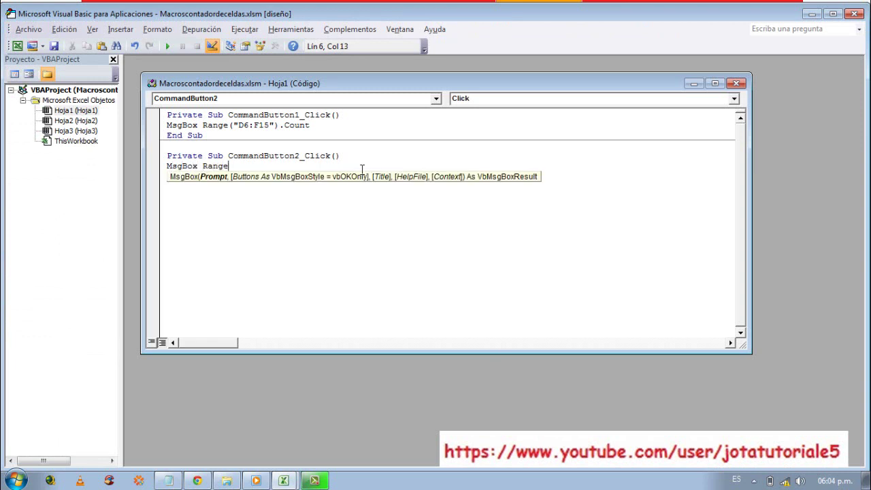
text(()
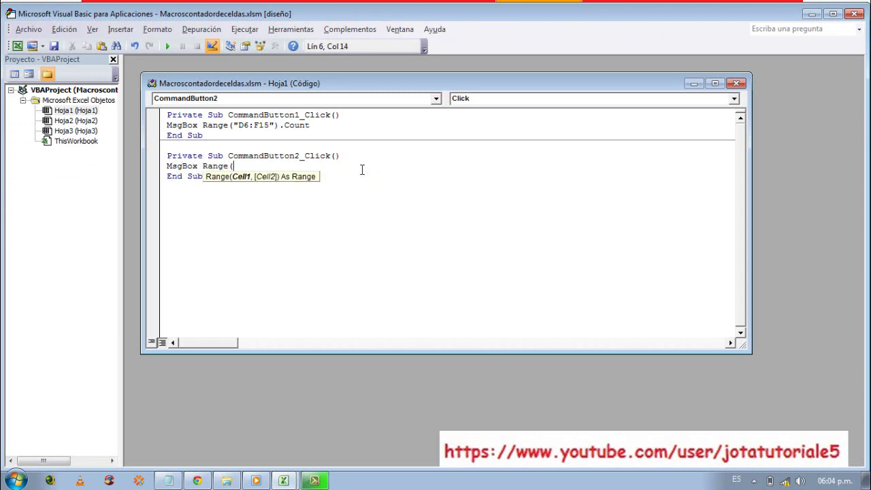
text("D6)
text(:F)
text(15")
text())
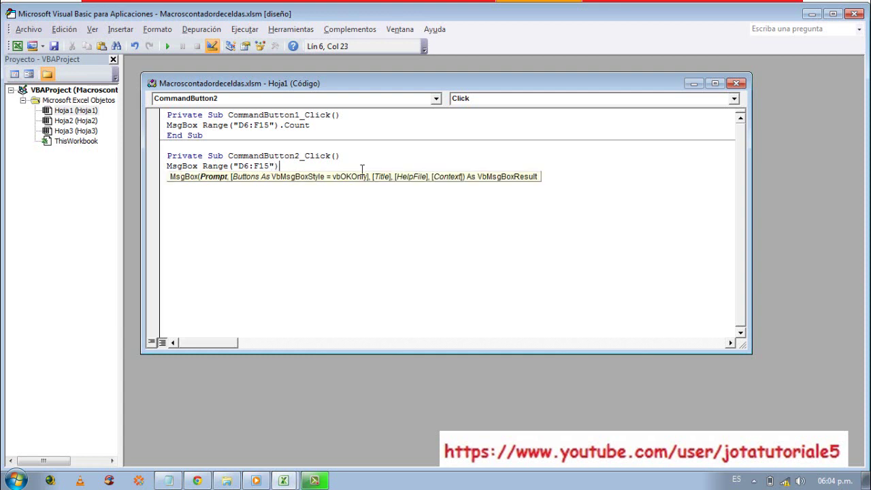
text(.s)
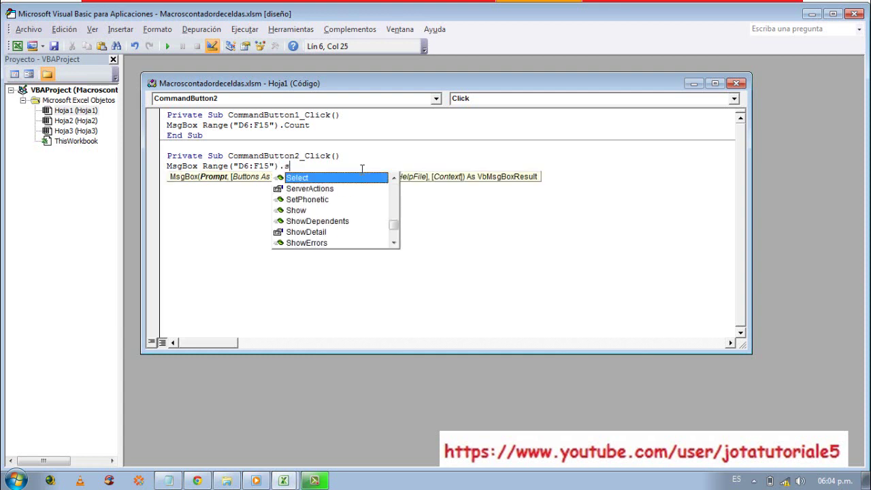
text(p)
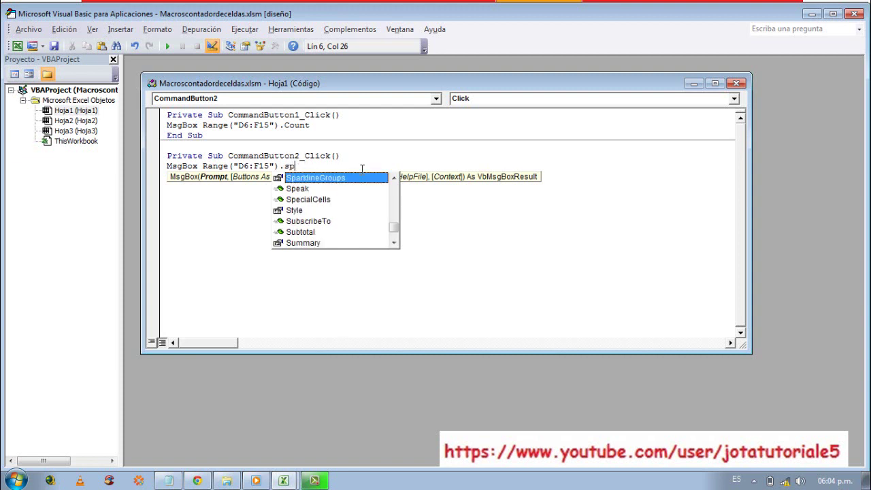
text(e)
key(Down)
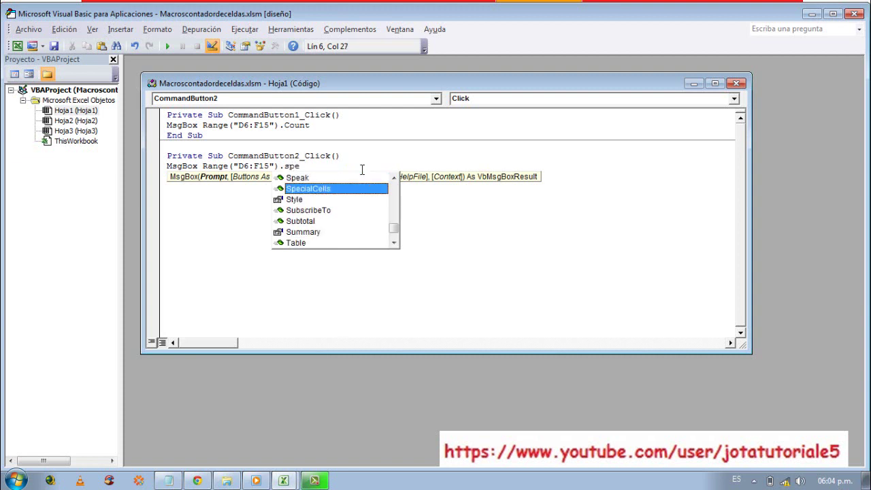
key(Tab)
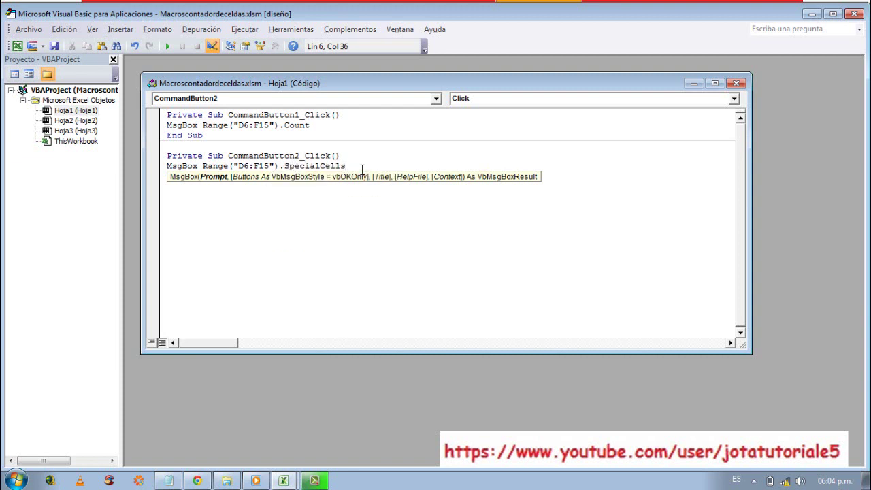
text(()
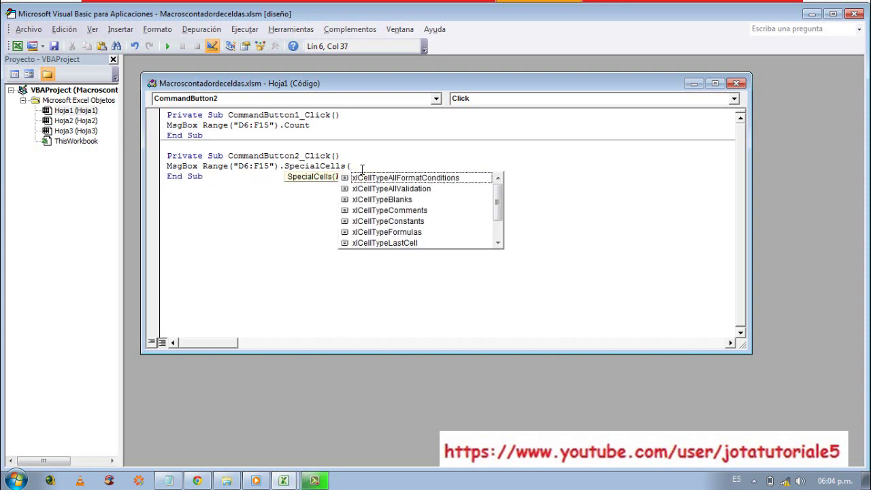
key(Down)
key(Down)
key(Down)
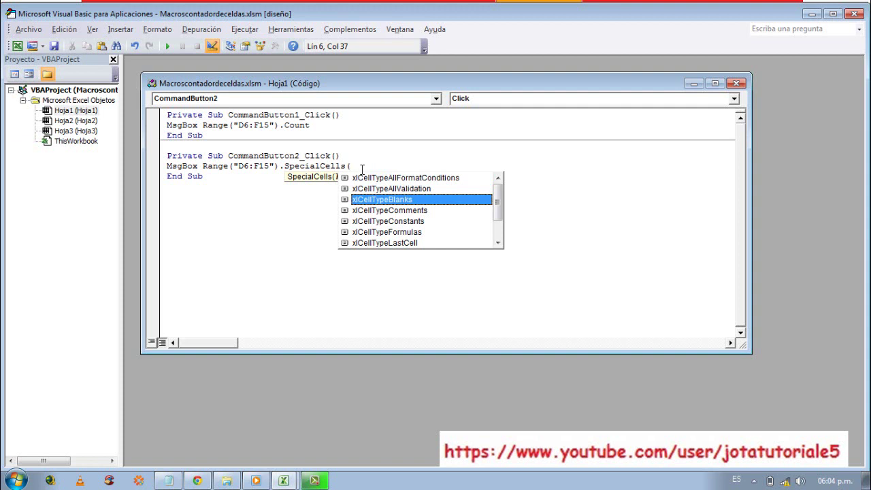
key(Tab)
text())
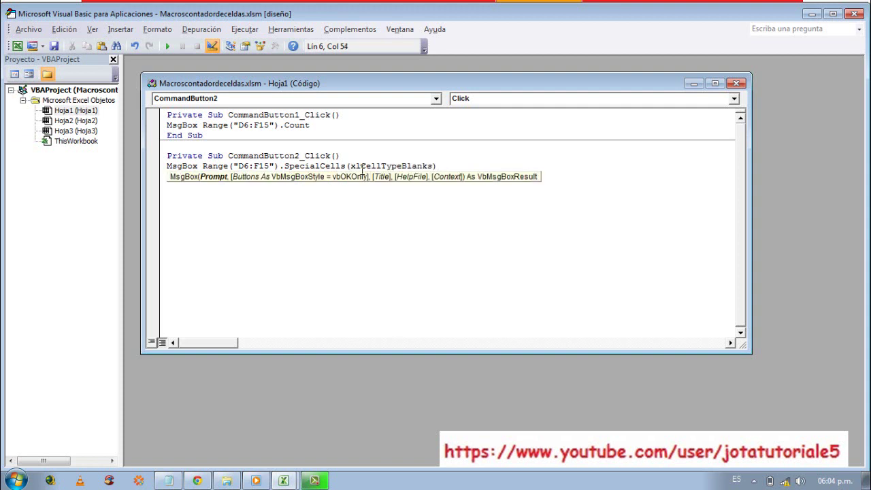
text(.coun)
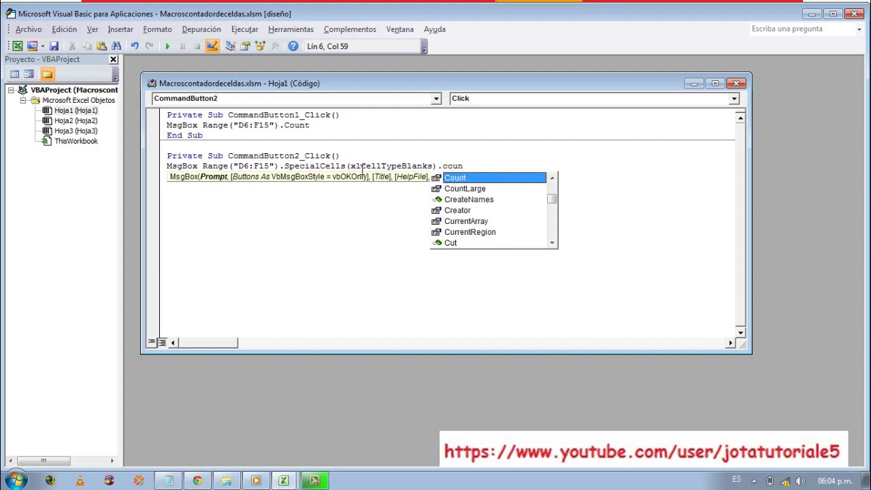
key(Return)
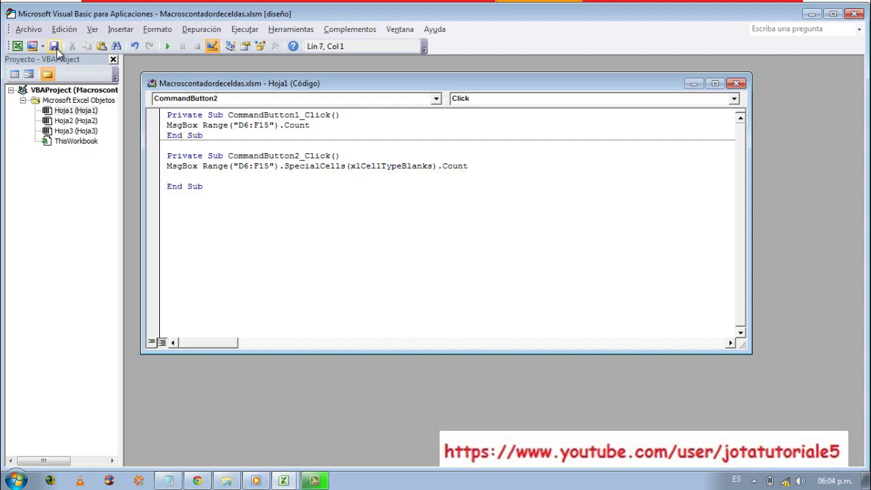
click(55, 46)
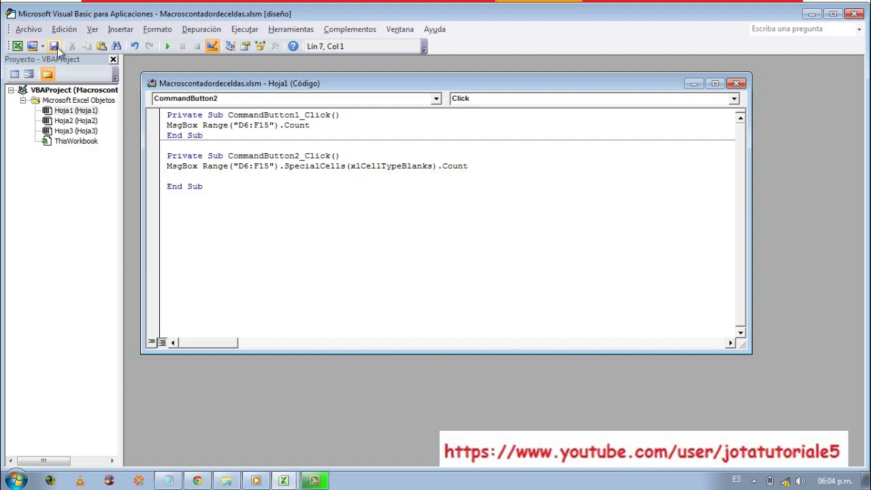
Leave design mode, run Contar Celdas Sin Datos to see 6 blank cells, then re-enable design mode.
click(740, 86)
click(854, 13)
click(448, 201)
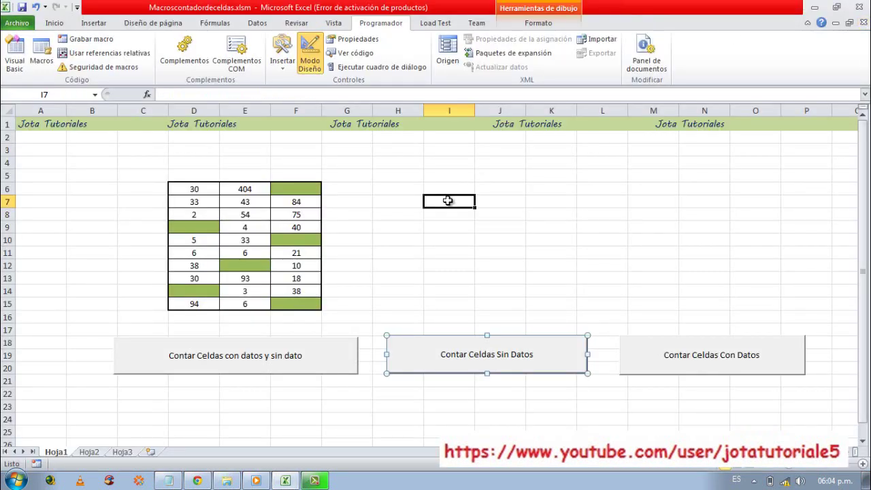
click(310, 54)
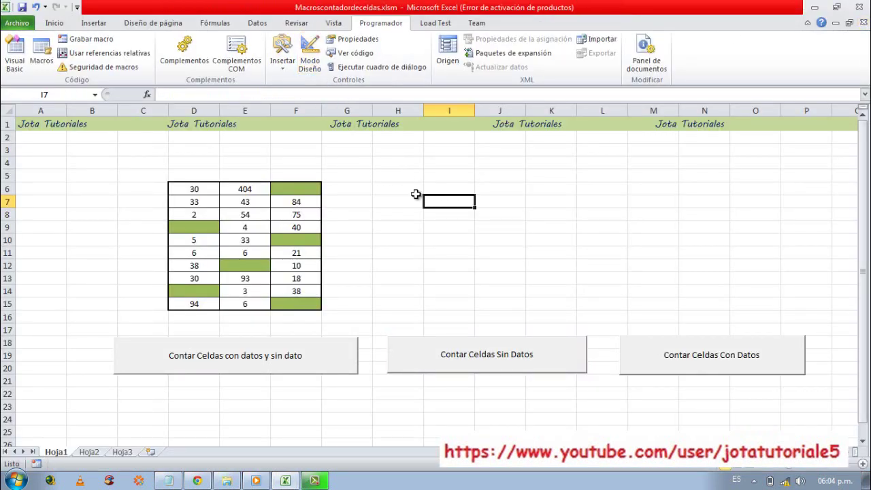
click(499, 358)
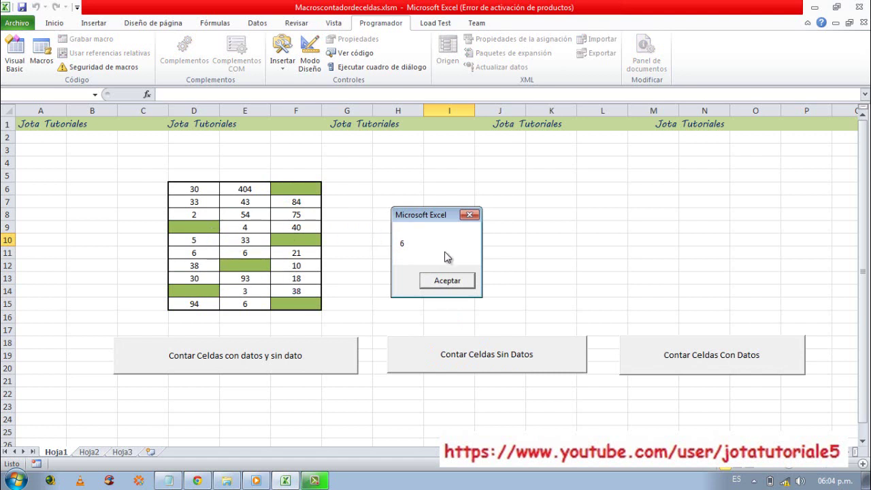
click(446, 280)
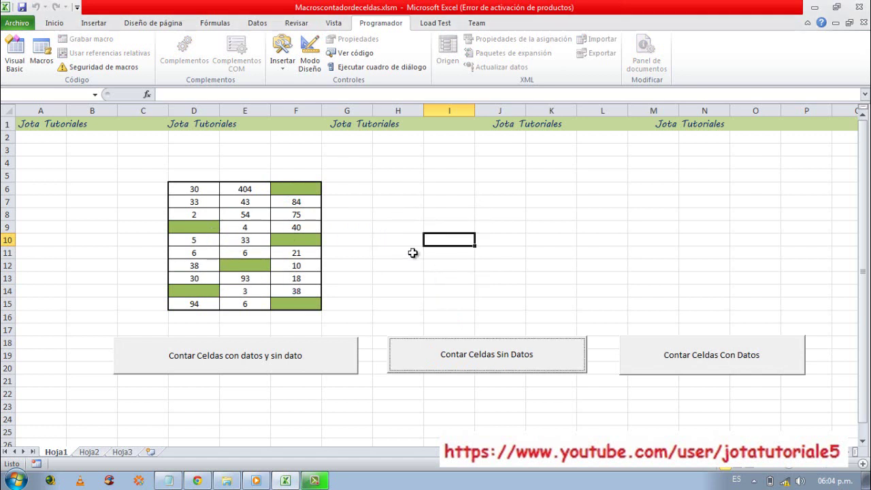
click(310, 65)
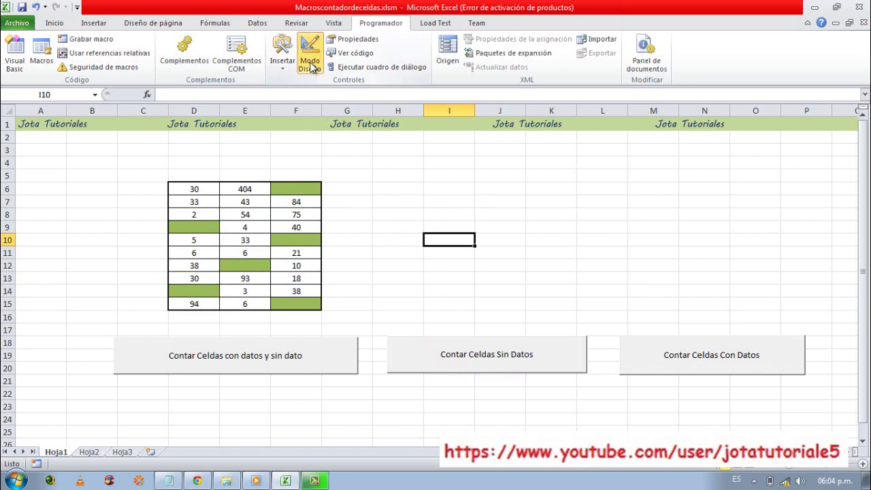
Open CommandButton3_Click, review the two existing count statements, and add blank lines inside it.
double_click(712, 360)
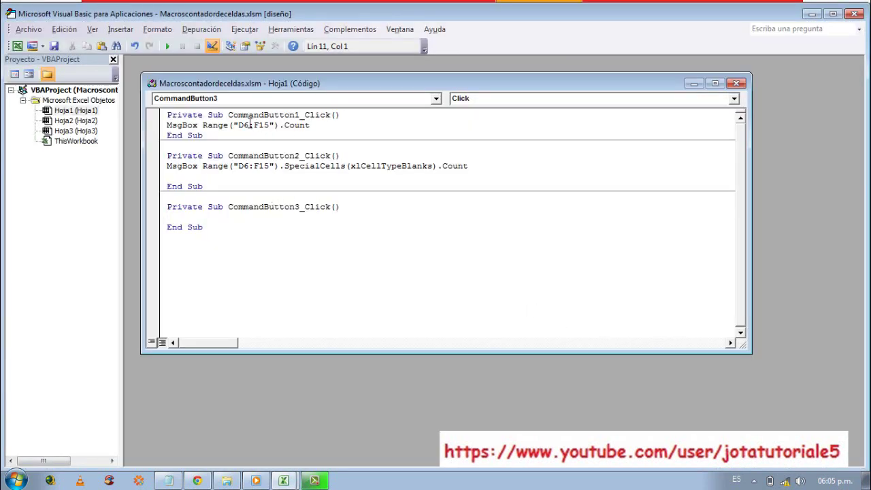
click(229, 125)
drag(310, 125, 173, 126)
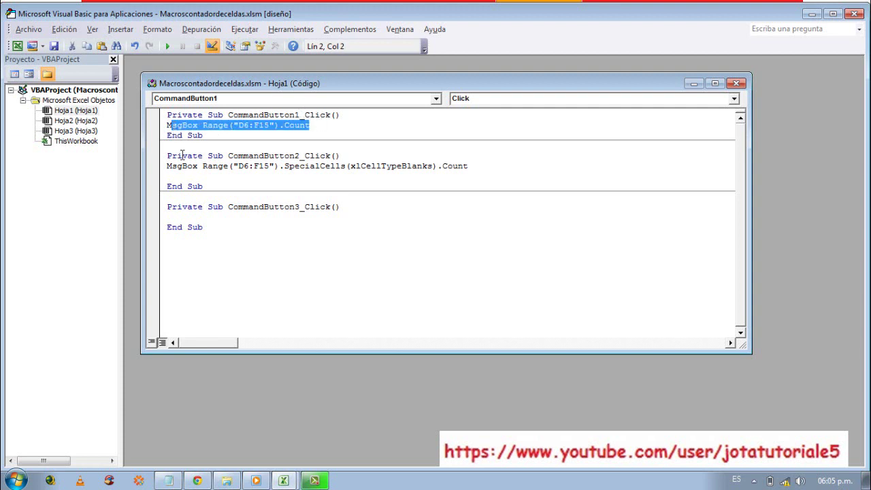
drag(172, 166, 469, 164)
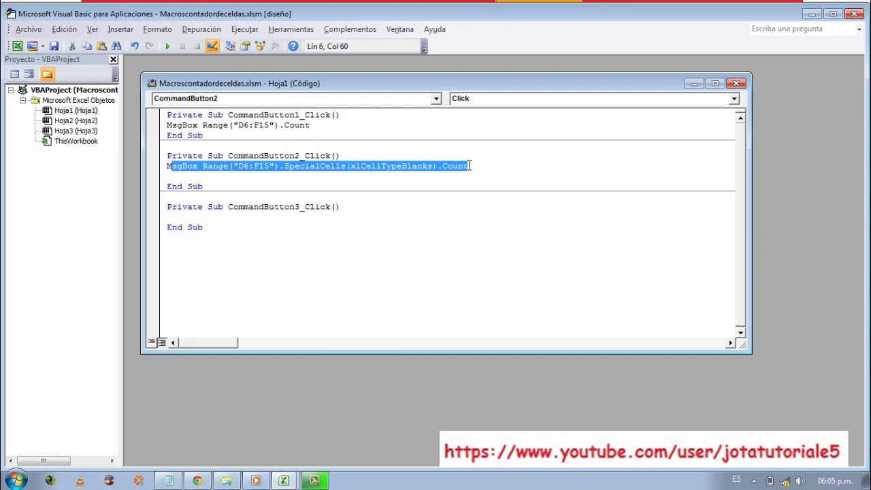
click(241, 215)
key(Return)
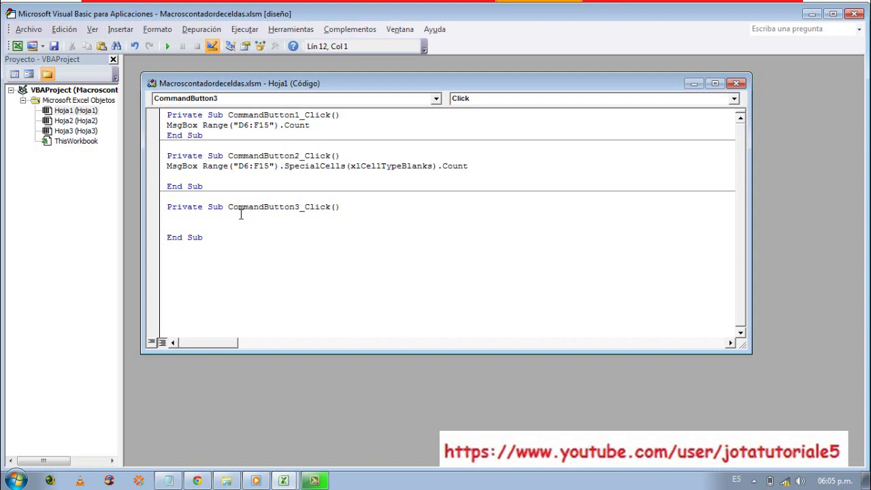
click(228, 218)
key(Return)
Paste MsgBox Range("D6:F15").Count into the third macro and append - Range("D6:F15").
drag(310, 126, 171, 131)
key(ctrl+c)
click(177, 216)
key(ctrl+v)
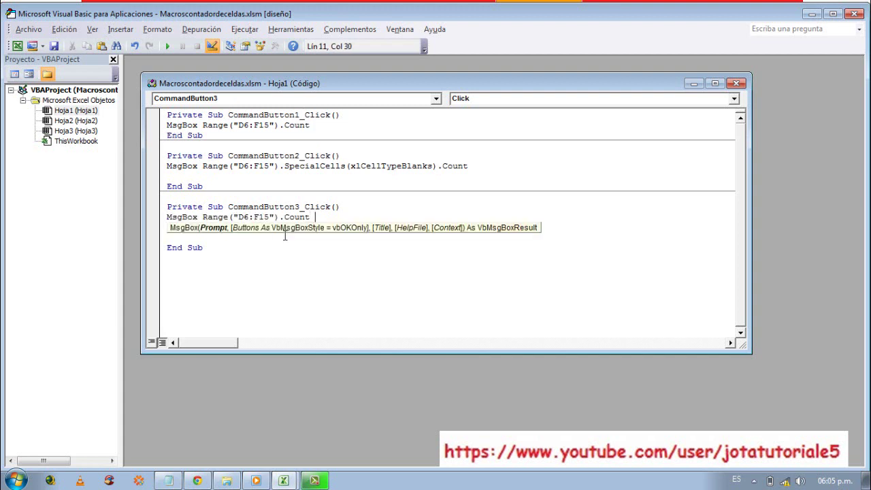
text(-)
text( Ran)
text(ge)
text(()
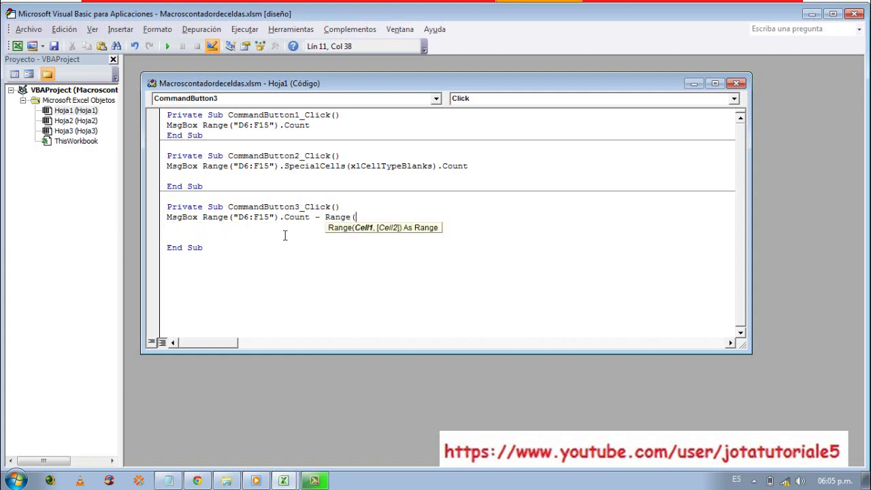
text("d)
text(6:)
text(F)
text(15")
key(Left)
key(Left)
key(Left)
key(Left)
key(BackSpace)
text(D)
key(Right)
key(Right)
key(Right)
key(Right)
key(Right)
key(Right)
Finish the expression with .SpecialCells(xlCellTypeBlanks).Count and compare it against the earlier macros.
text())
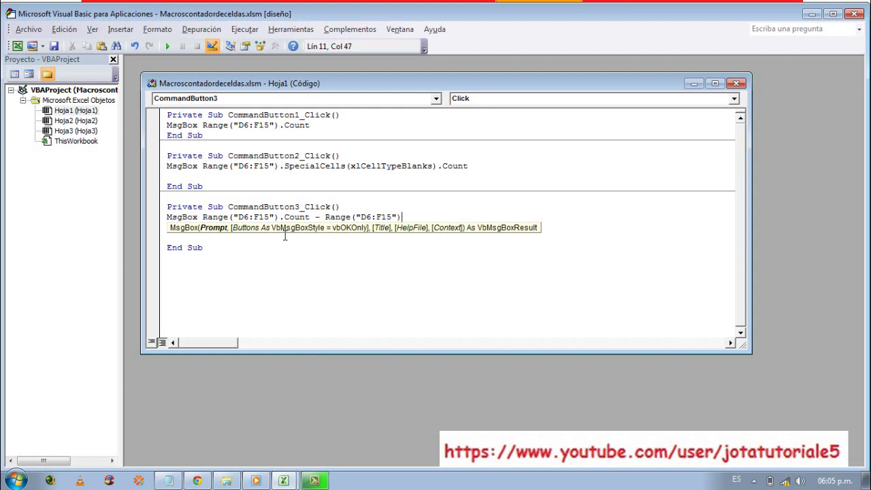
text(.)
text(s)
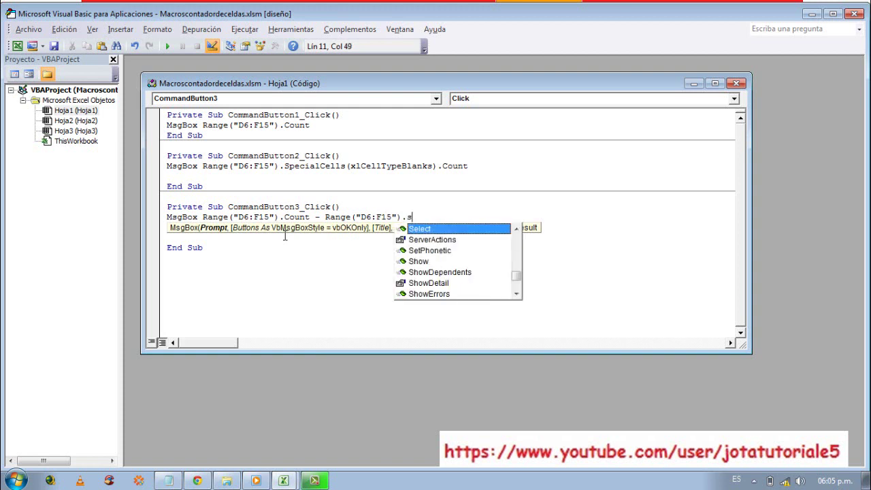
text(el)
key(BackSpace)
key(BackSpace)
text(pe)
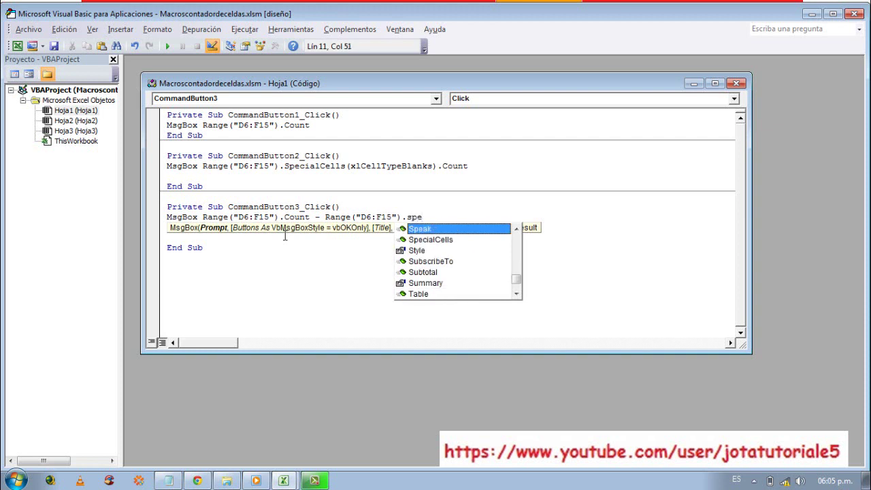
key(Down)
key(Tab)
text(()
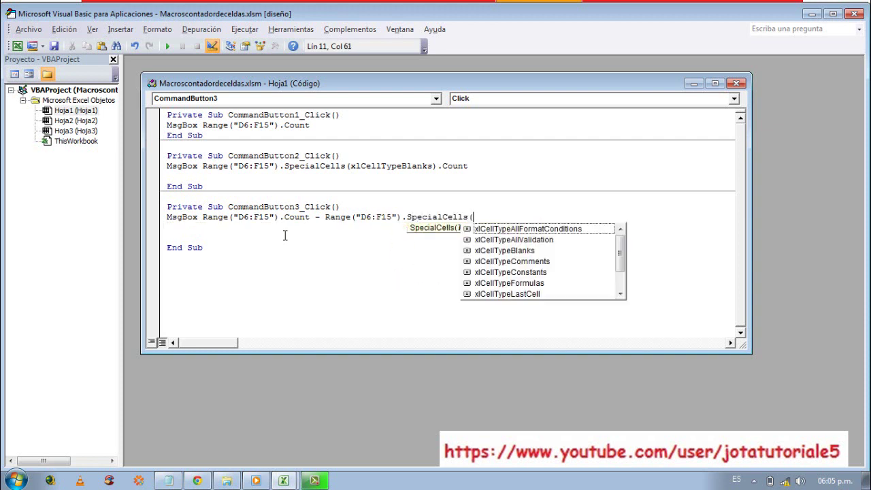
key(Down)
key(Down)
key(Down)
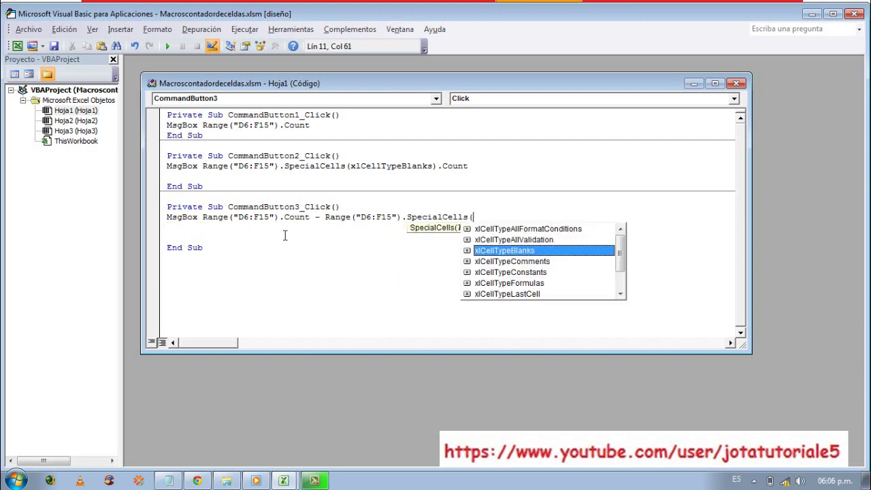
key(Tab)
text())
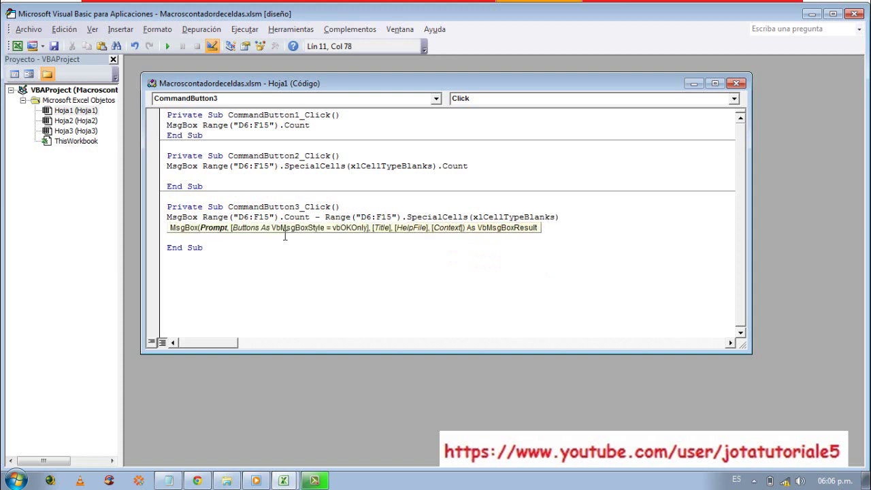
text(.co)
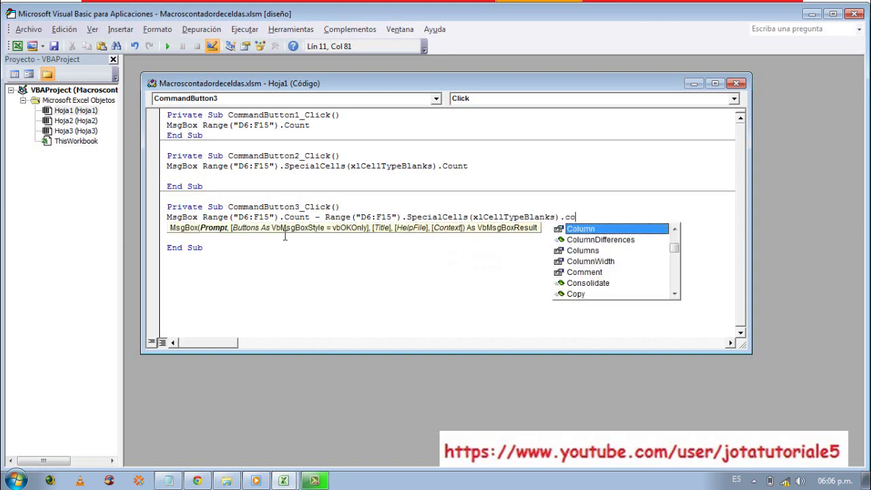
text(u)
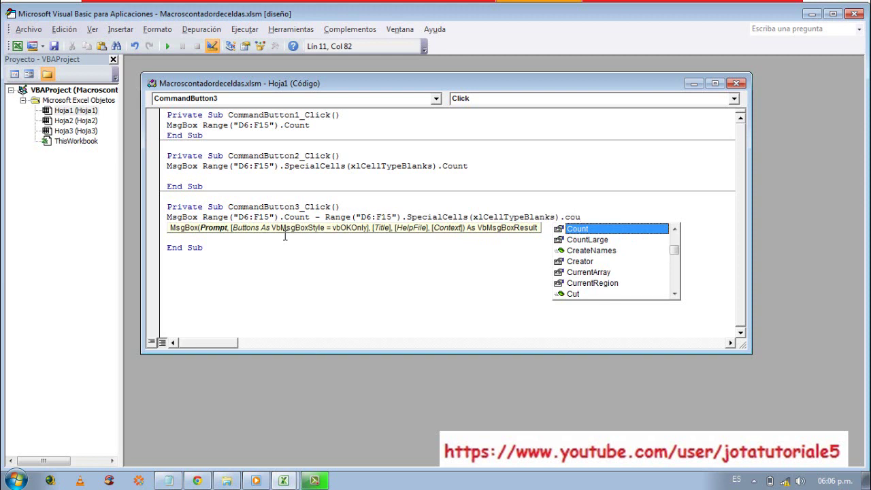
key(Return)
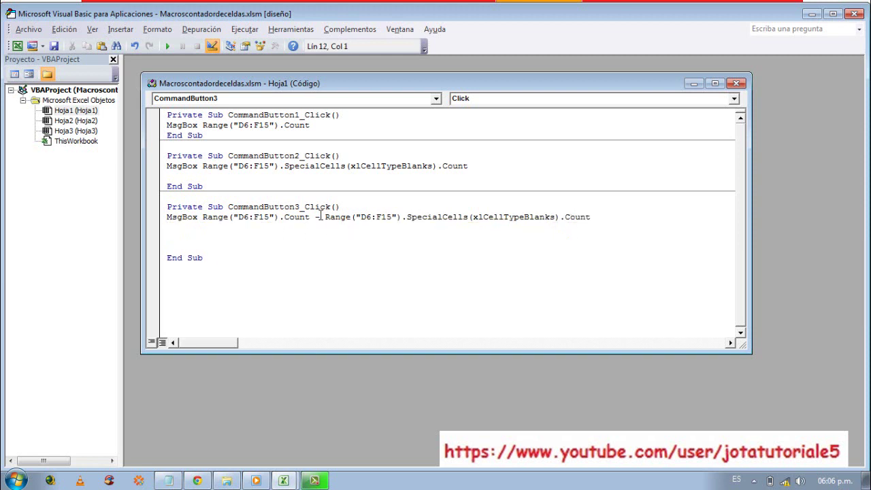
drag(310, 125, 167, 126)
mouse_move(167, 166)
mouse_down()
mouse_move(470, 166)
mouse_move(333, 169)
mouse_up()
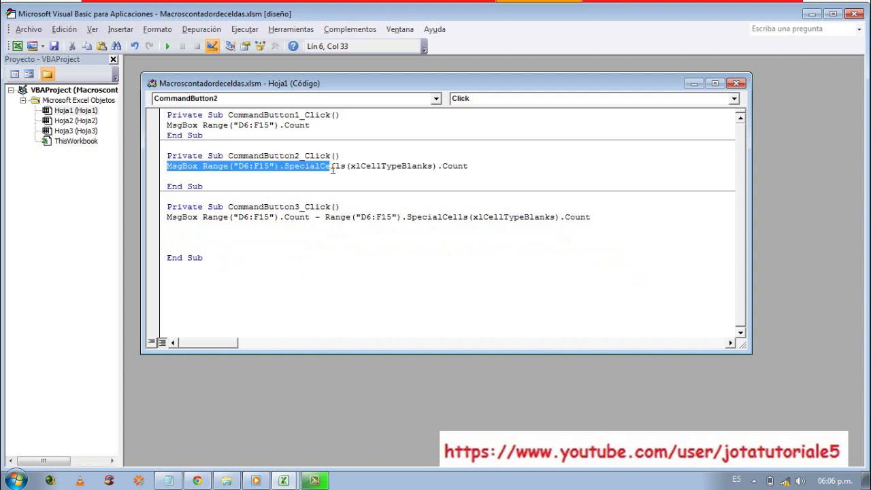
click(336, 206)
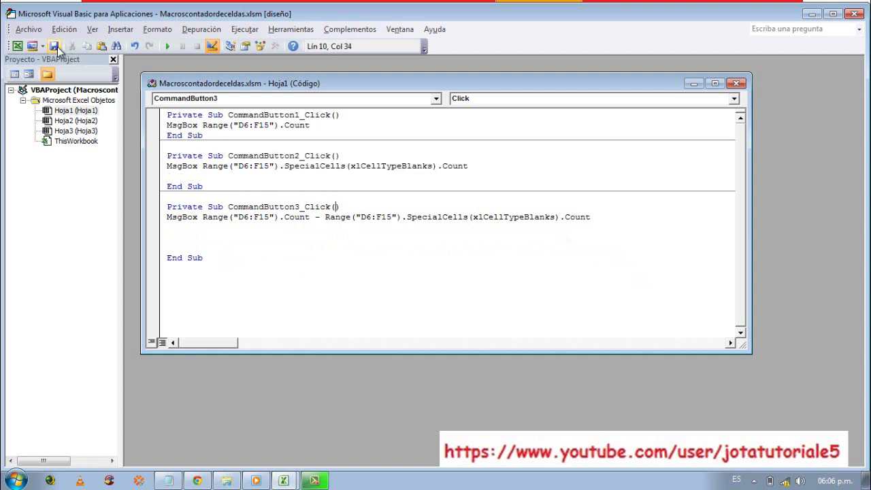
Close the VBA editor, leave design mode, and run Contar Celdas Con Datos, dismissing its 24 result.
click(736, 83)
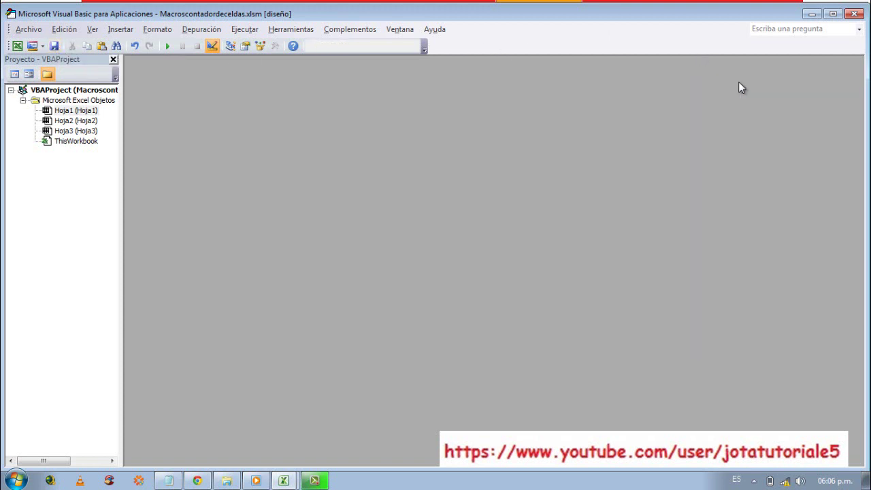
click(855, 14)
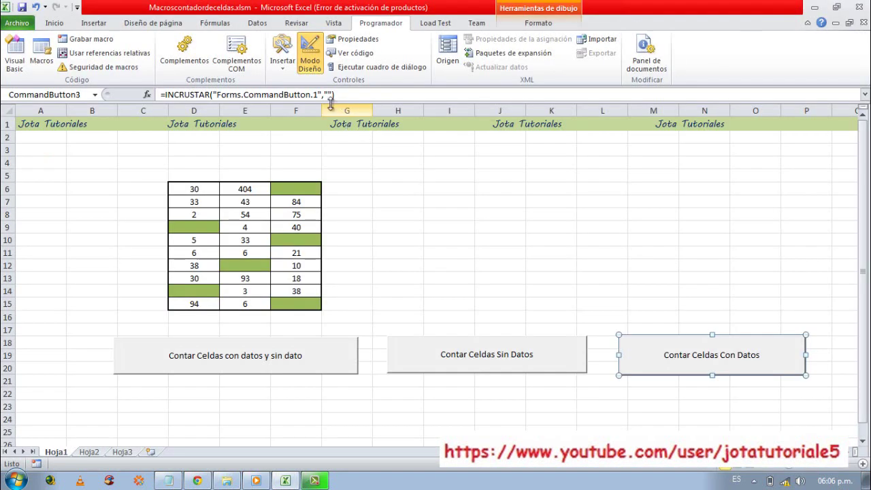
click(310, 60)
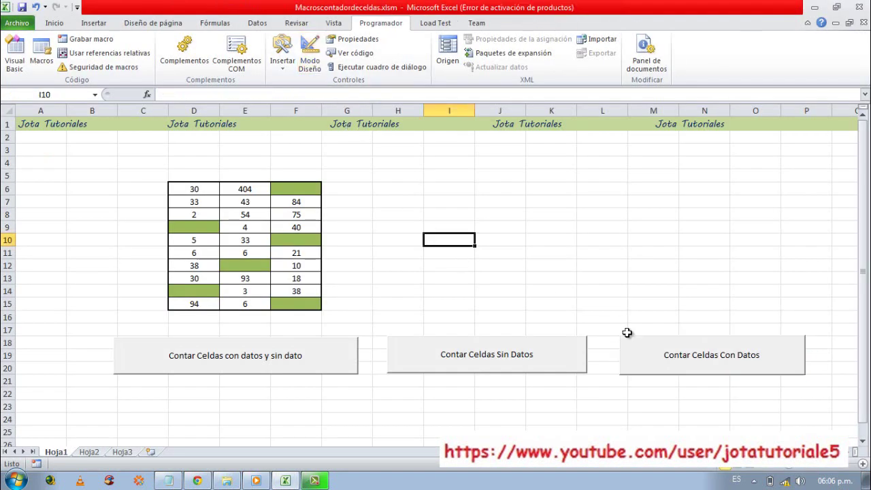
click(667, 355)
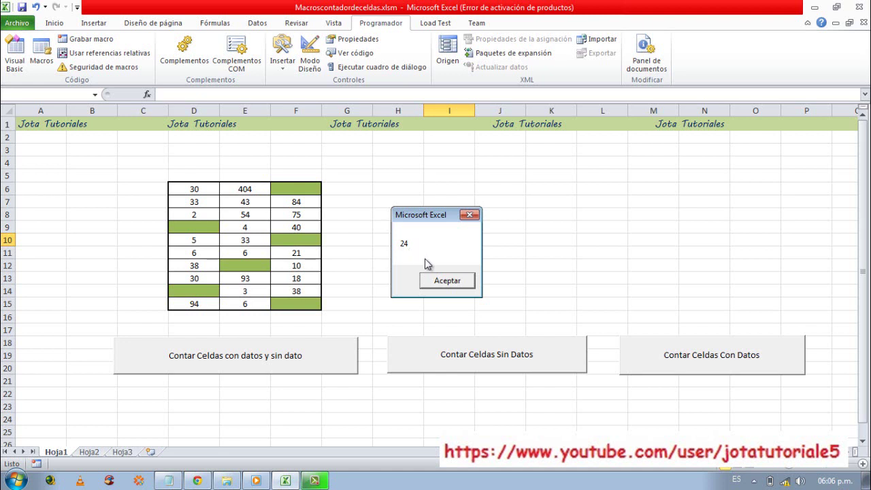
click(449, 280)
click(455, 286)
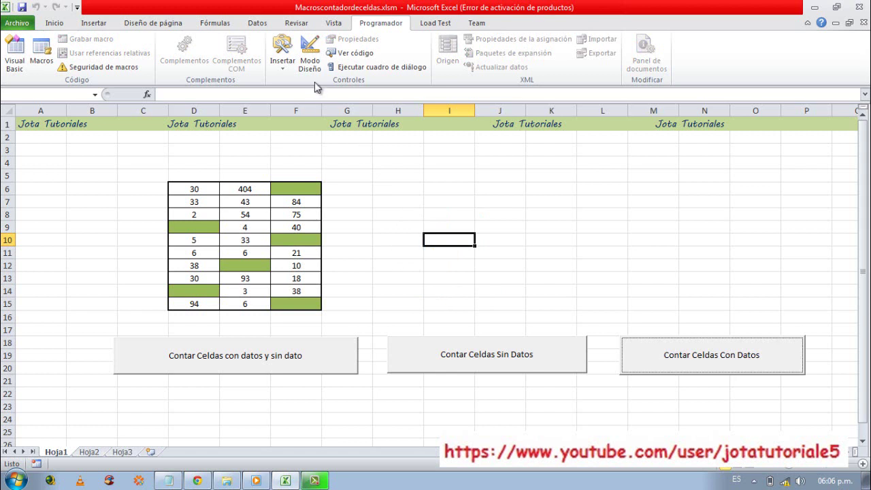
In design mode, draw a fourth ActiveX command button below the existing three.
click(310, 60)
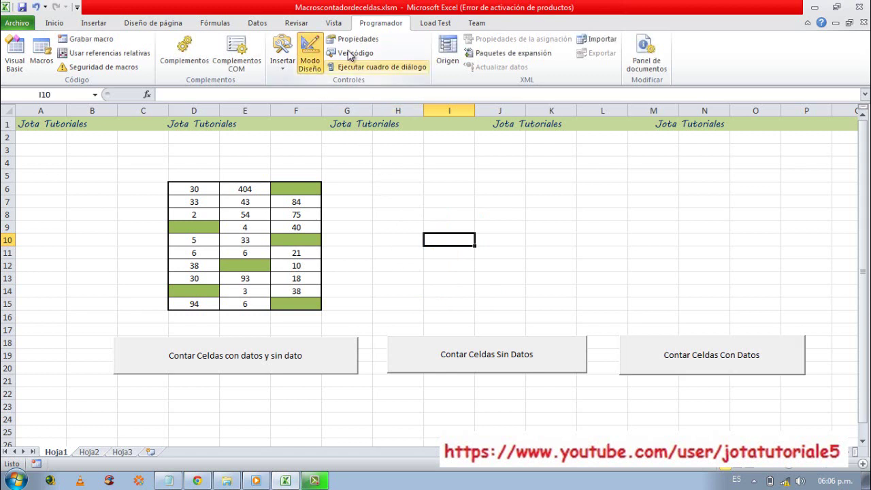
click(282, 54)
click(282, 54)
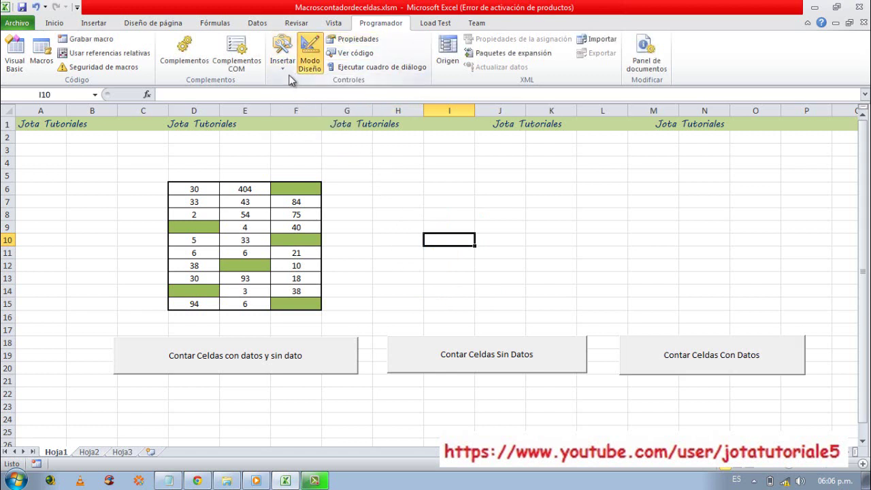
click(287, 68)
click(274, 129)
drag(303, 389, 567, 423)
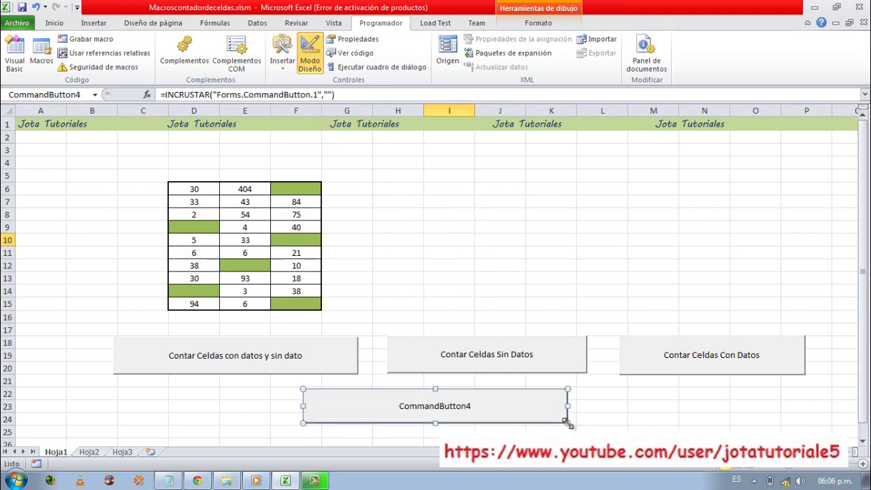
Set the new button's Caption to 'Contar Celdas Con Datos Opcion2'.
right_click(492, 412)
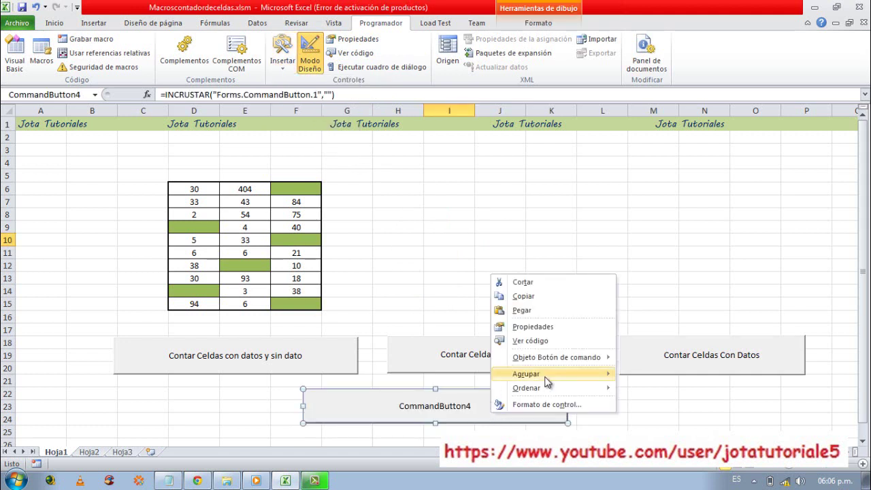
click(533, 326)
click(102, 134)
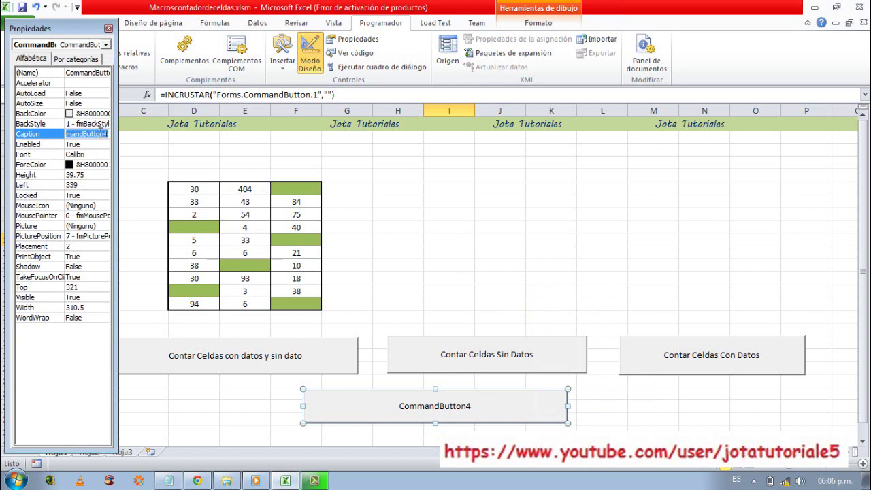
text(Contar )
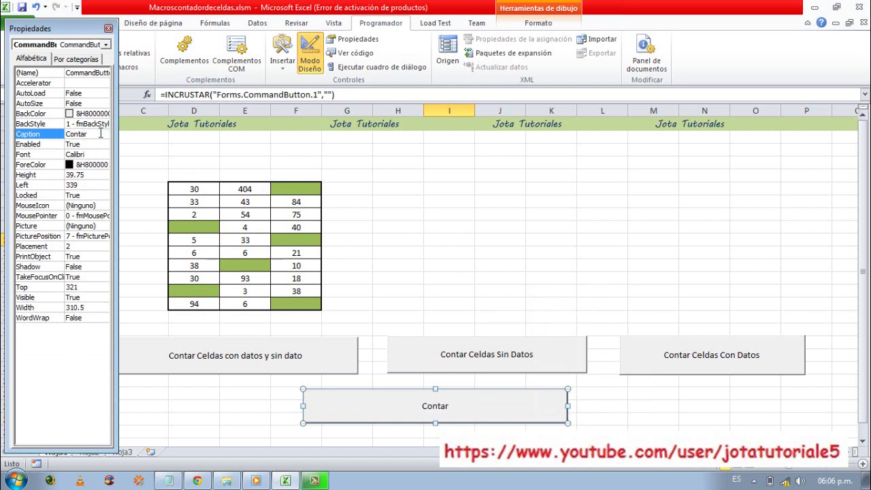
text(Celdas Con datos)
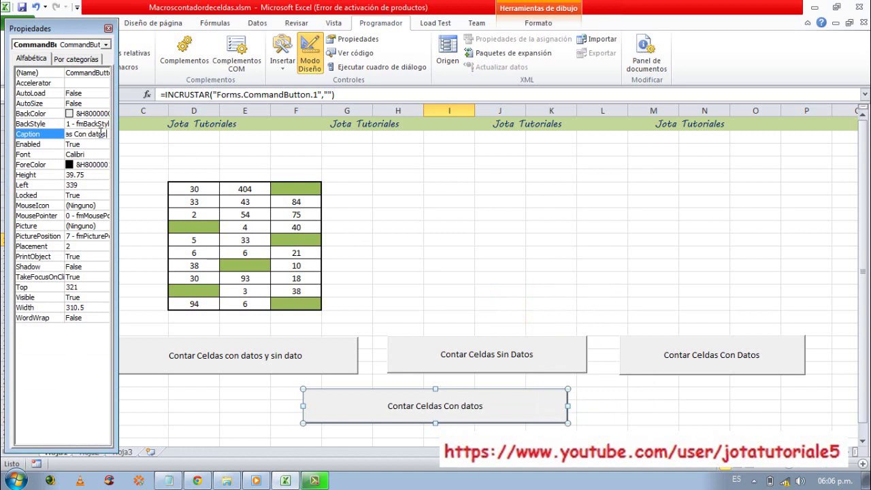
text( Op)
key(BackSpace)
key(BackSpace)
key(BackSpace)
key(BackSpace)
key(BackSpace)
key(BackSpace)
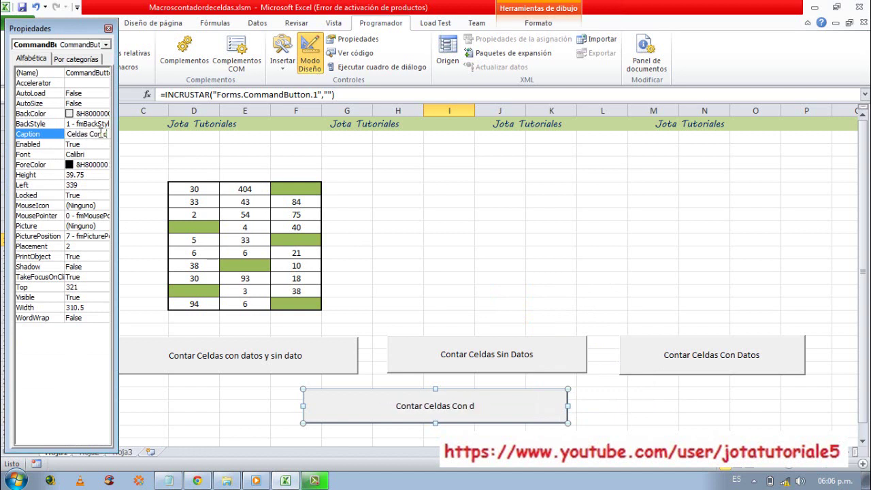
key(BackSpace)
text(Datos O)
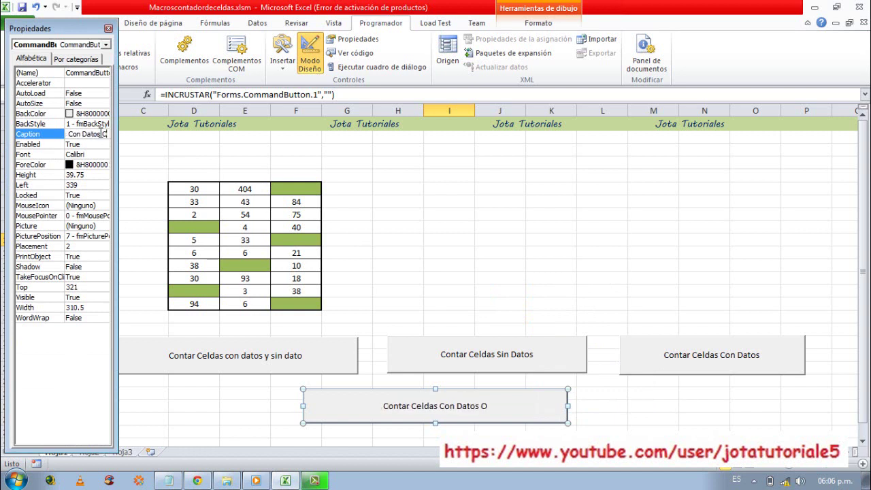
text(pcion2)
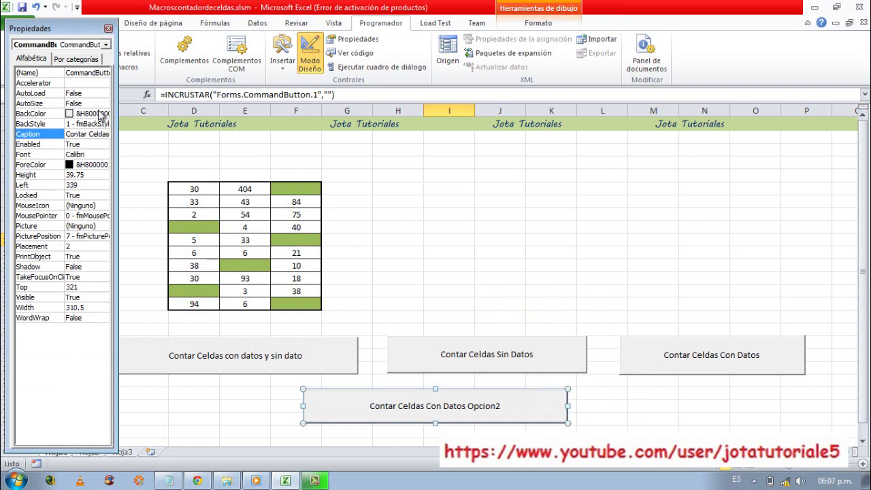
click(108, 29)
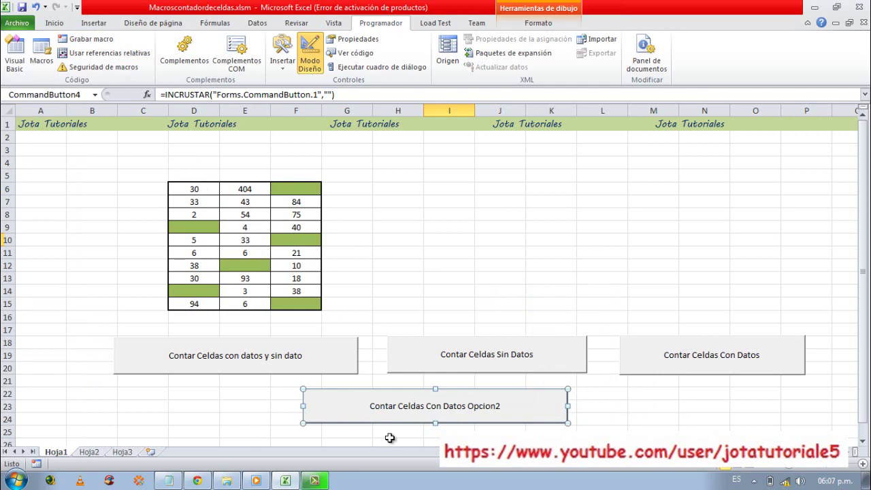
Write MsgBox WorksheetFunction.CountA(Range("D6:F15")) in CommandButton4's Click procedure.
double_click(409, 417)
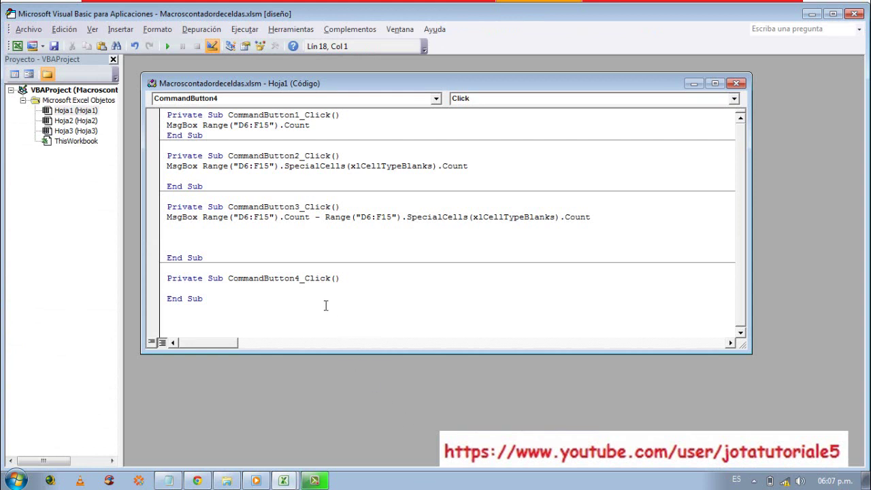
text(Ms)
key(BackSpace)
text(sgB)
text(ox)
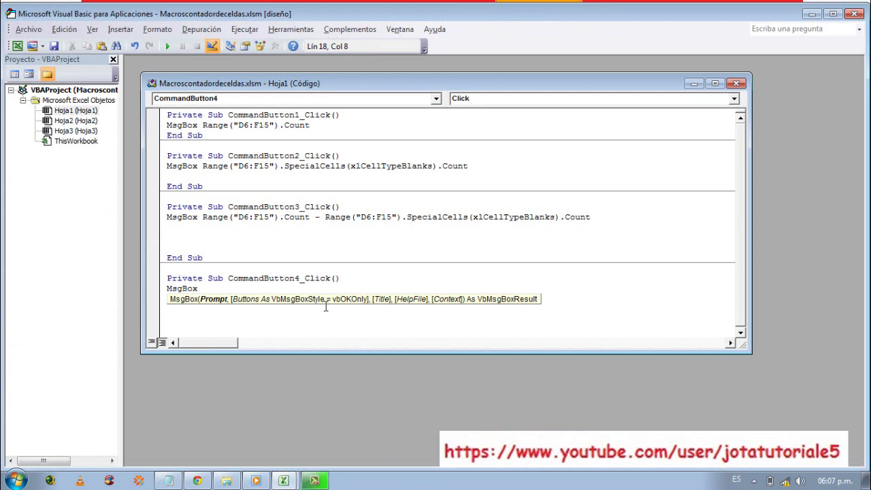
text( workshe)
text(et)
text(fun)
text(c)
text(tion)
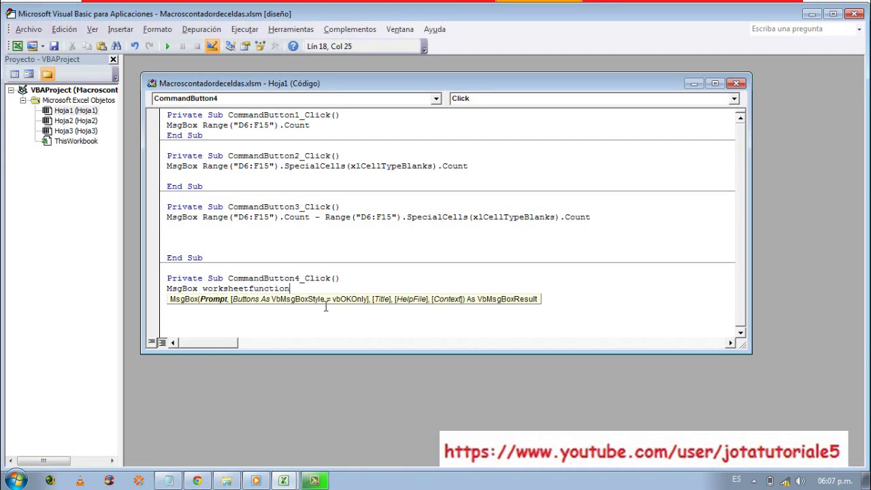
text(.)
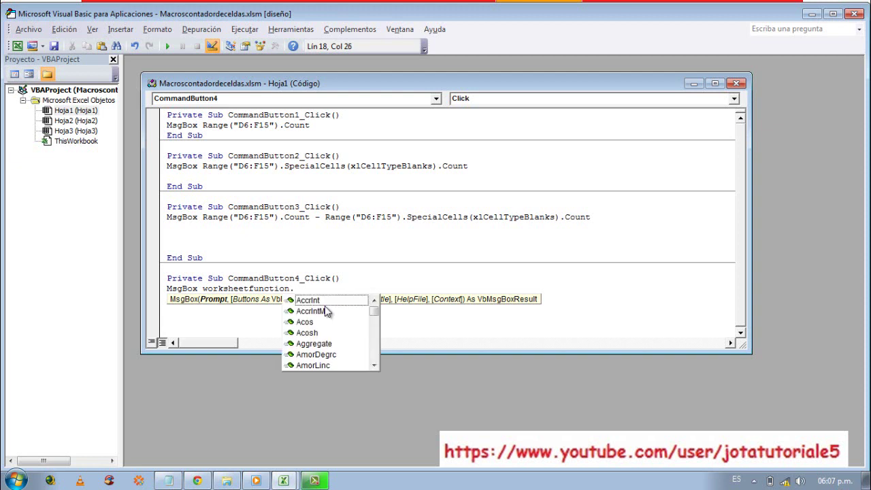
text(Coun)
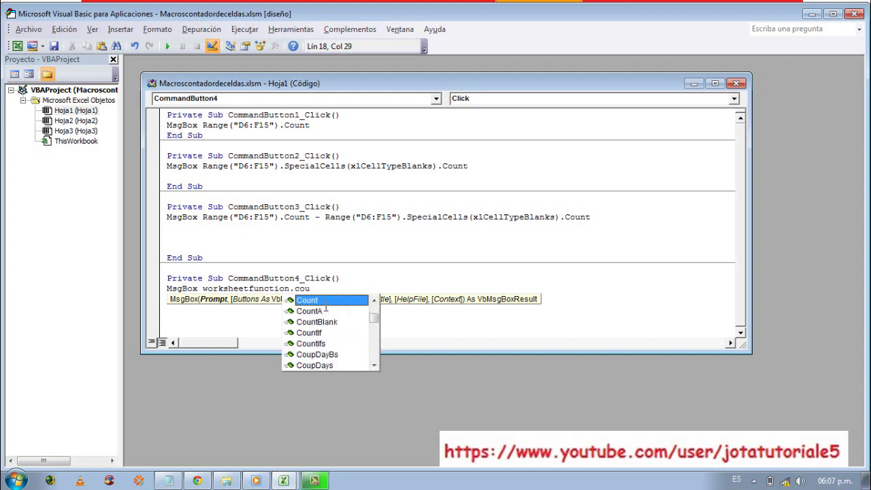
key(Tab)
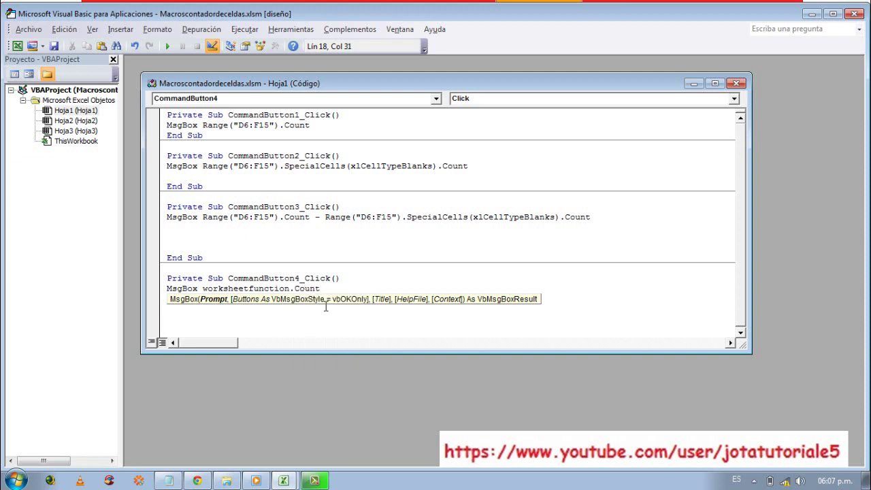
text(A)
text((Range)
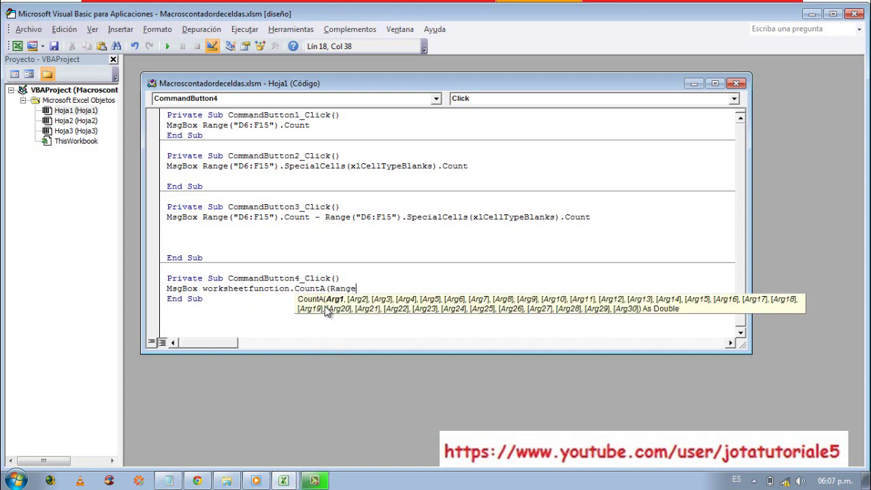
text(()
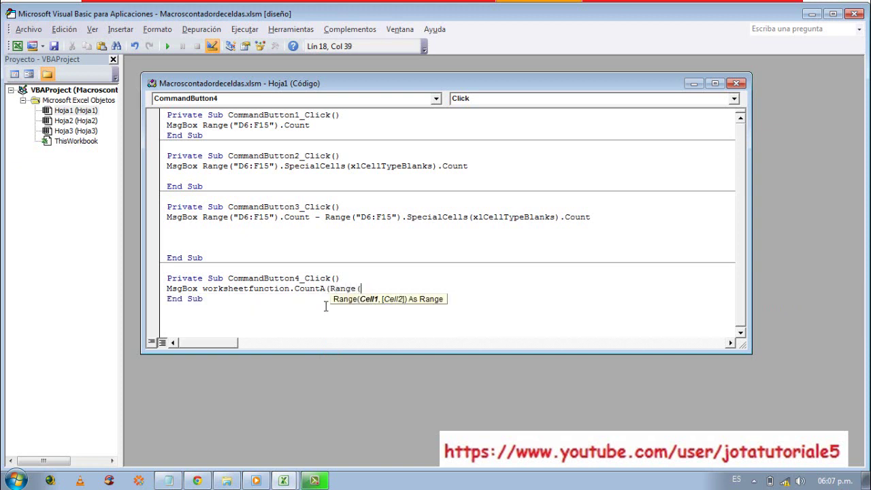
text("D)
text(6:)
text(F15")
text())
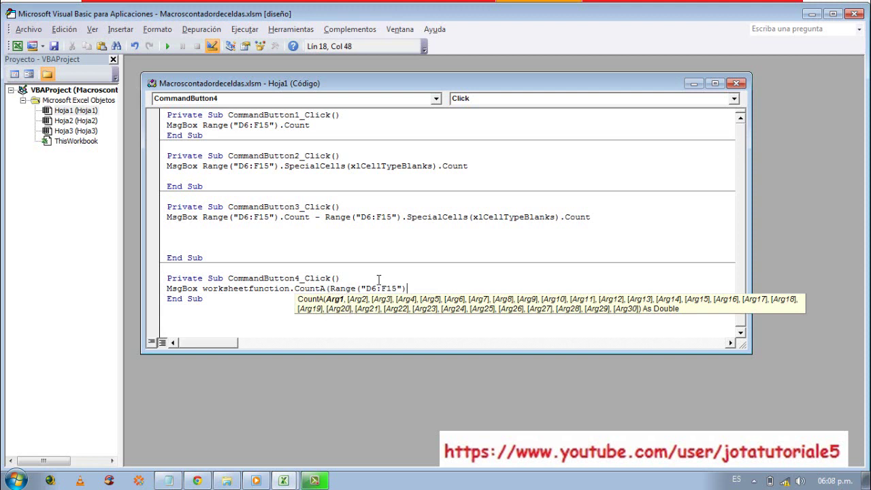
text())
key(Return)
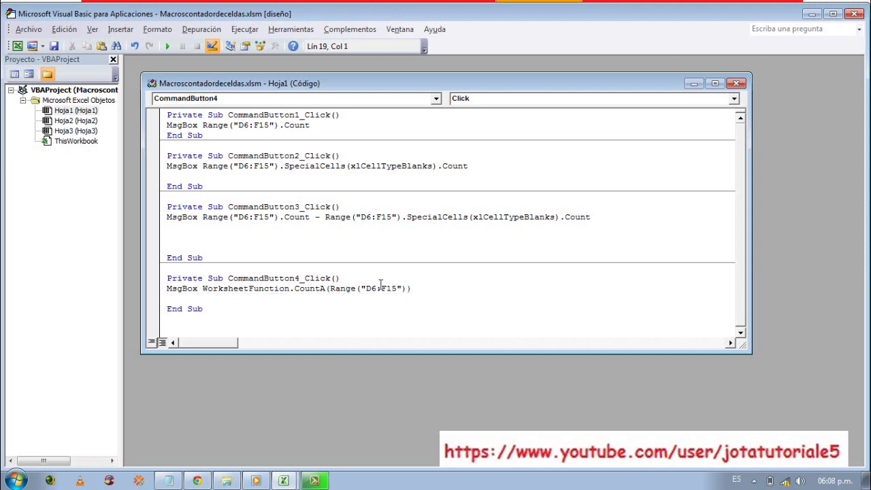
click(388, 289)
Return to Excel, leave design mode, and run the Contar Celdas Con Datos Opcion2 button.
click(735, 85)
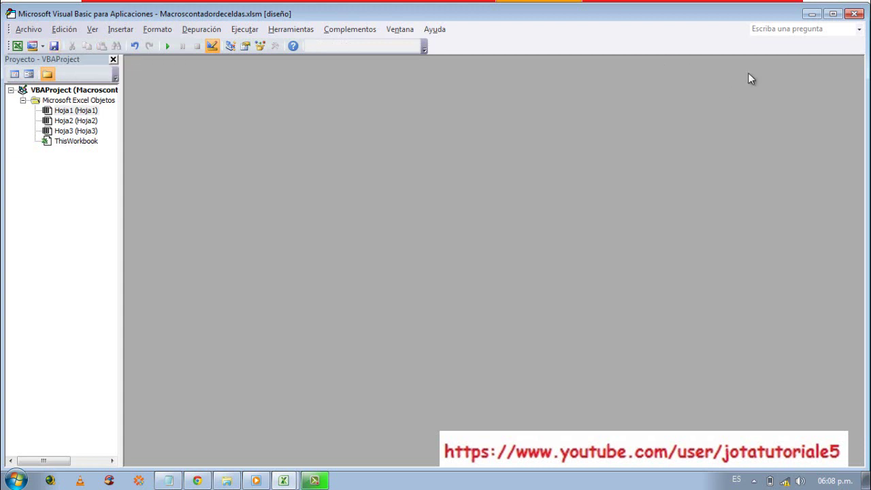
click(855, 14)
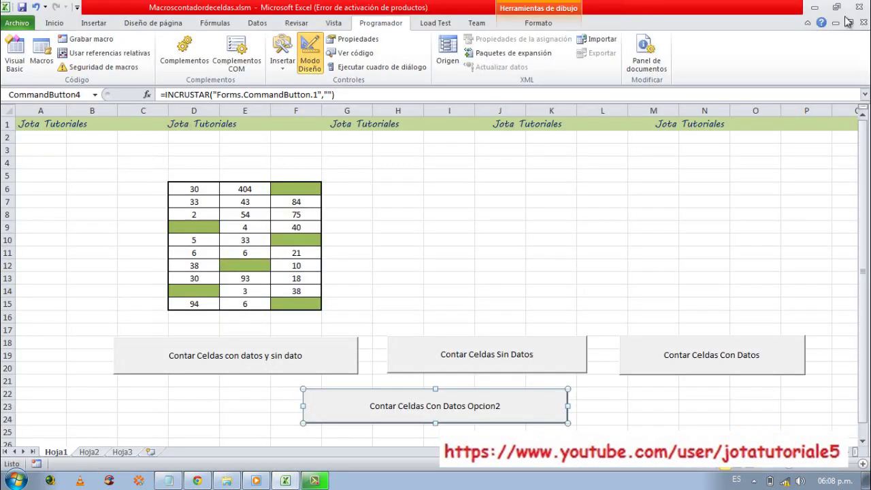
click(311, 64)
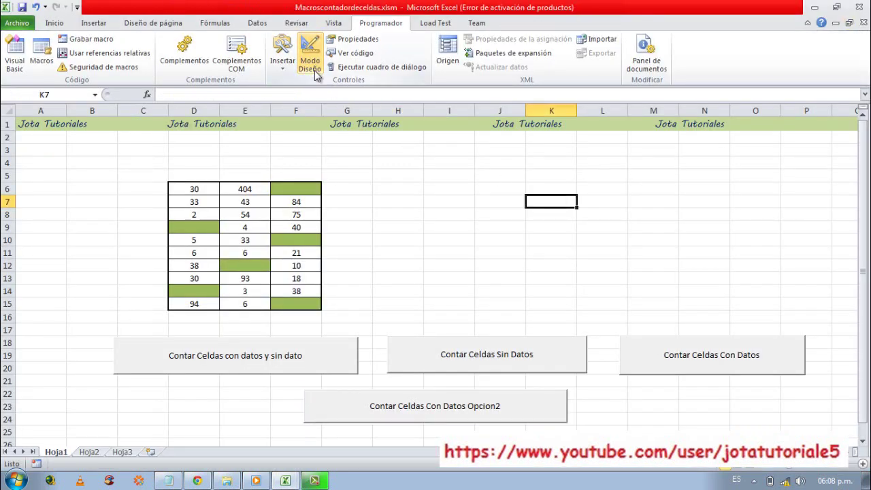
click(468, 417)
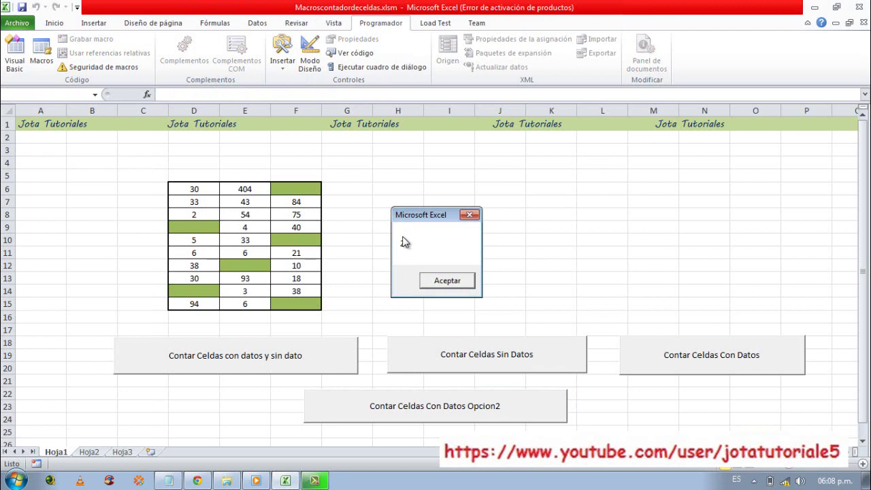
click(434, 278)
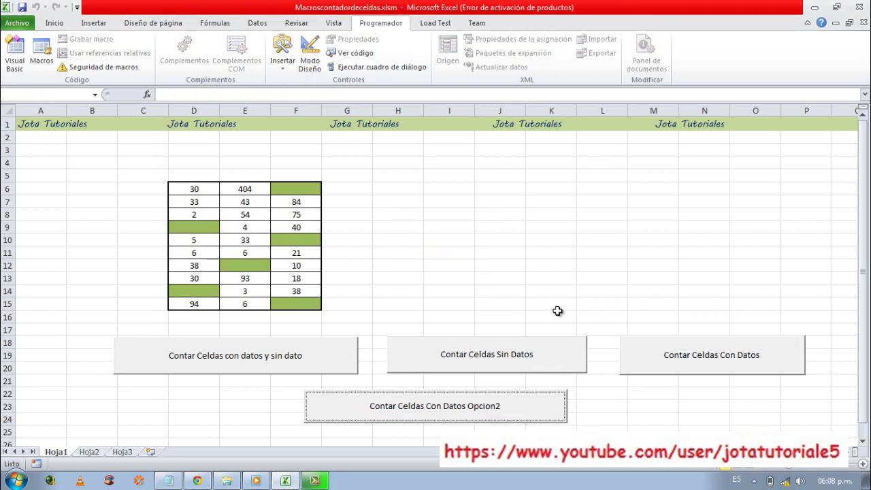
Run Contar Celdas Con Datos twice, confirming it reports 24, then re-enable design mode.
click(667, 362)
click(463, 283)
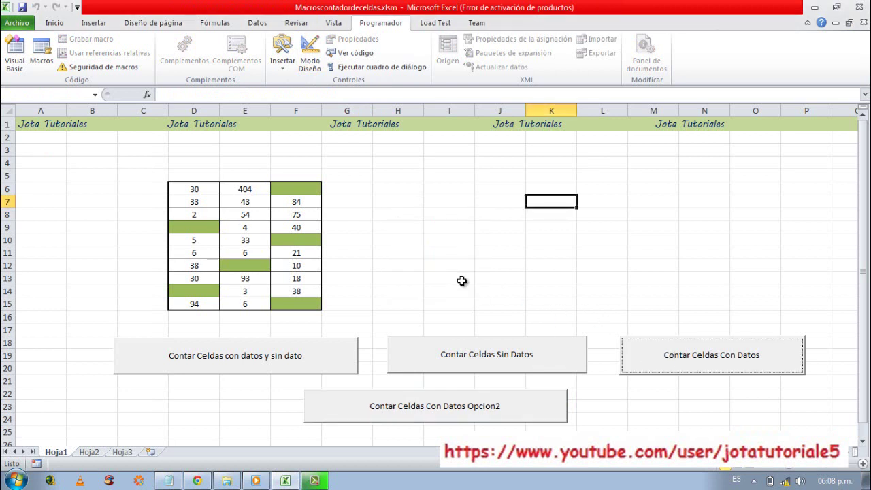
click(462, 281)
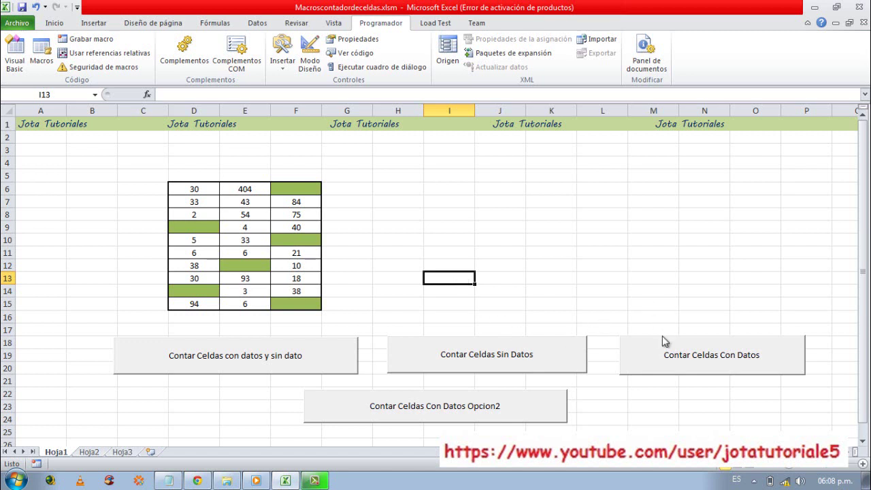
click(644, 358)
click(459, 281)
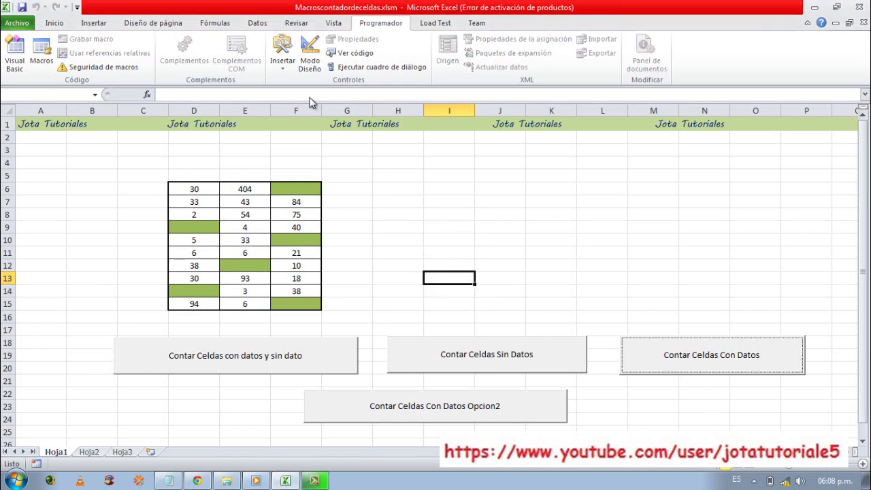
click(310, 56)
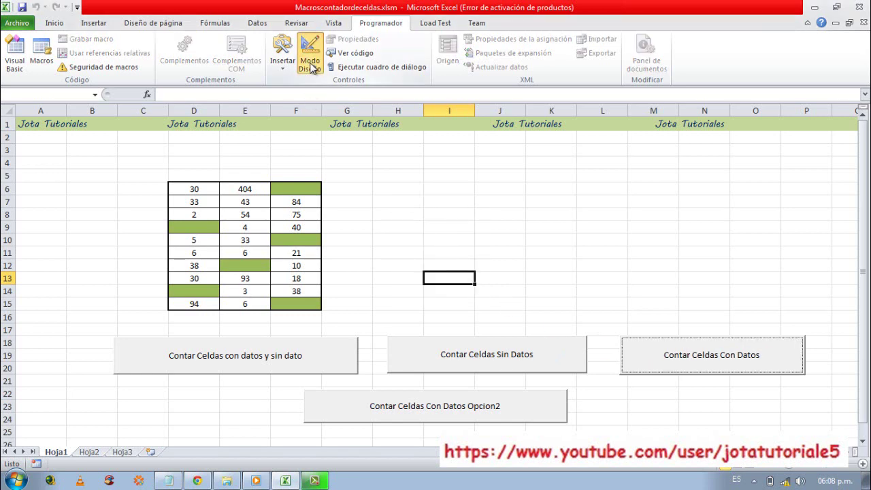
In CommandButton3's code, delete the xlCellTypeBlanks argument and the trailing .Count.
double_click(645, 361)
click(555, 218)
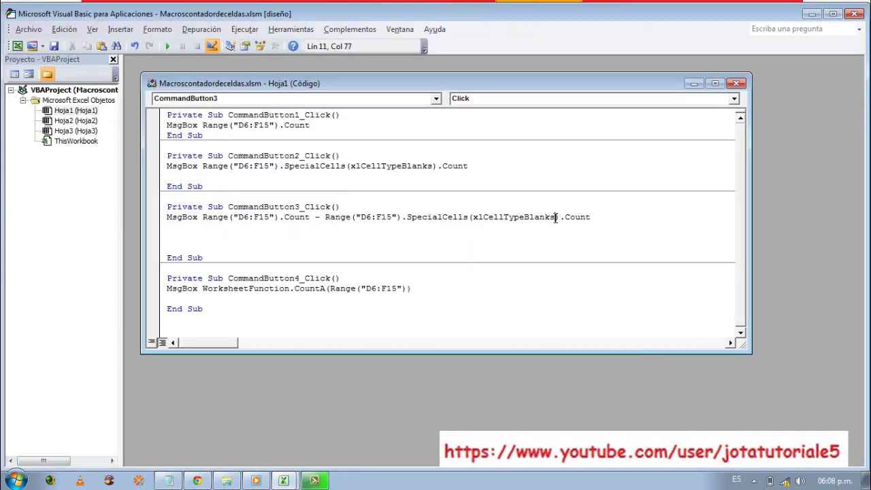
key(BackSpace)
key(BackSpace)
key(BackSpace)
key(BackSpace)
key(BackSpace)
key(BackSpace)
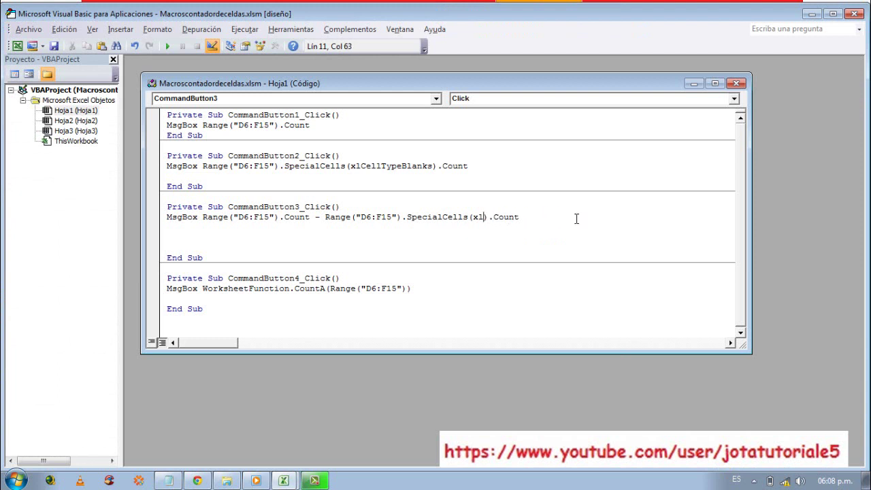
key(BackSpace)
key(BackSpace)
key(Delete)
key(Delete)
key(Delete)
key(Delete)
key(Delete)
key(Delete)
text(x)
key(BackSpace)
key(BackSpace)
Browse the SpecialCells xlCellType options list, then close the code window.
text(()
key(Down)
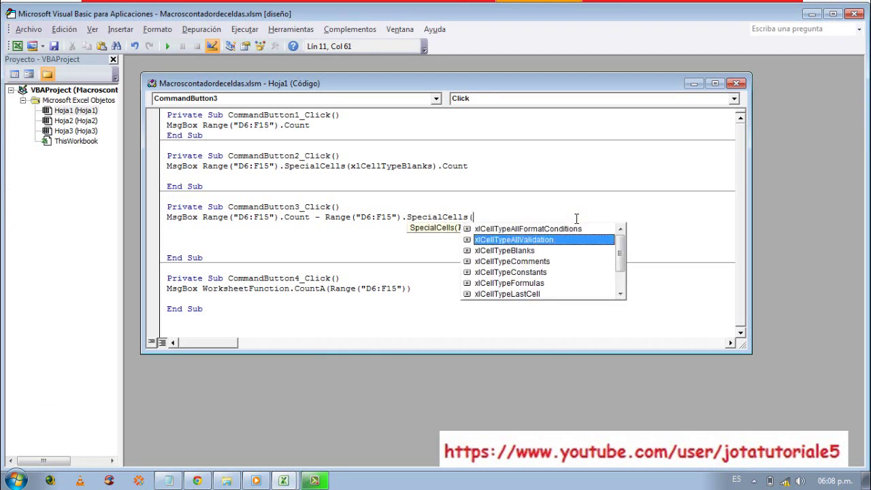
key(Down)
key(Down)
key(Down)
key(Down)
key(Down)
key(Up)
key(Up)
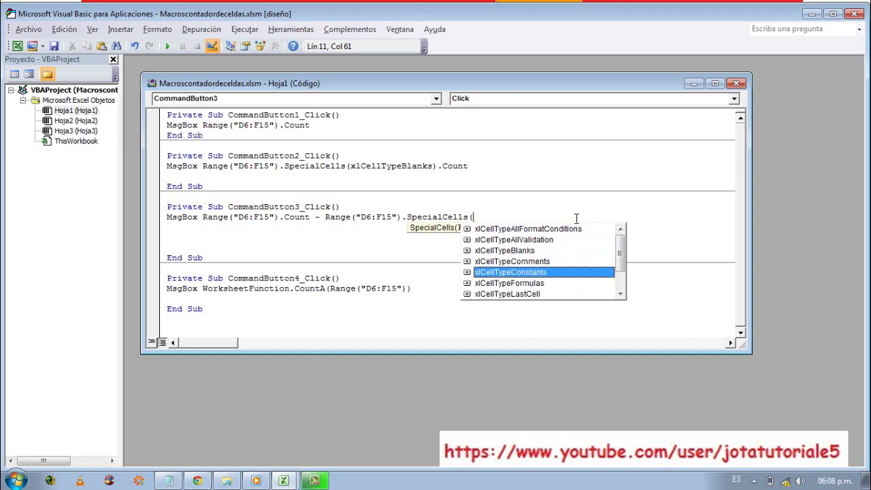
key(Up)
key(Up)
key(Up)
key(Up)
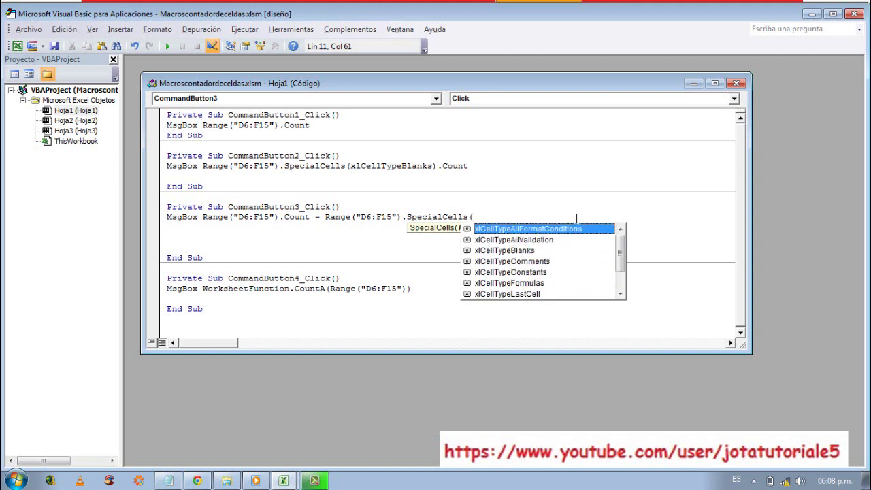
key(Down)
key(Down)
key(Down)
key(Down)
key(Down)
key(Down)
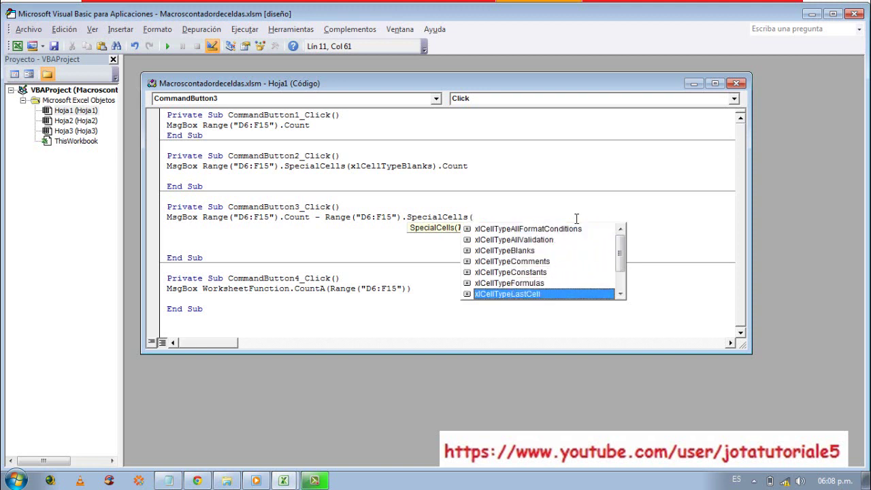
key(Down)
key(Down)
key(Down)
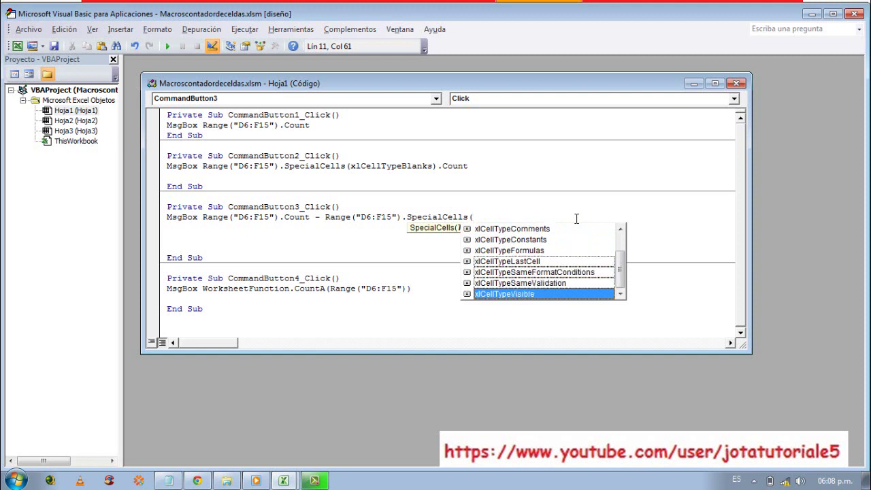
key(Up)
key(Up)
key(Up)
key(Up)
key(Up)
key(Up)
key(Up)
key(Up)
key(Up)
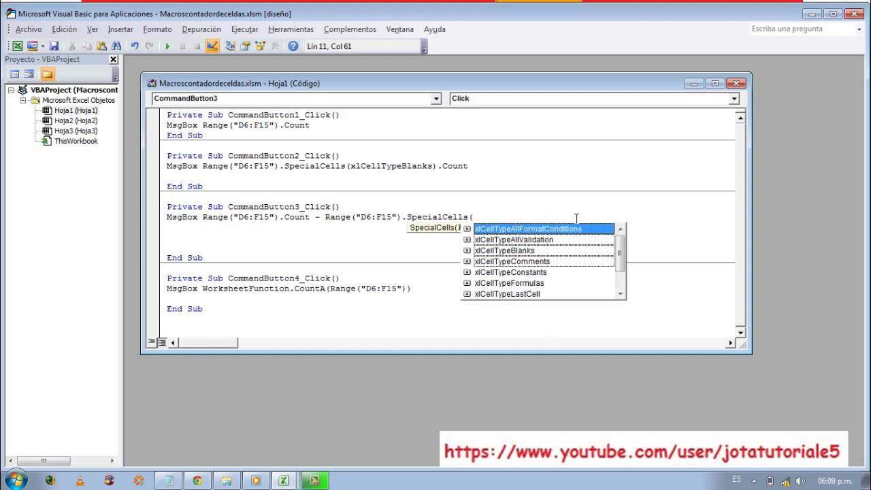
key(Down)
key(Down)
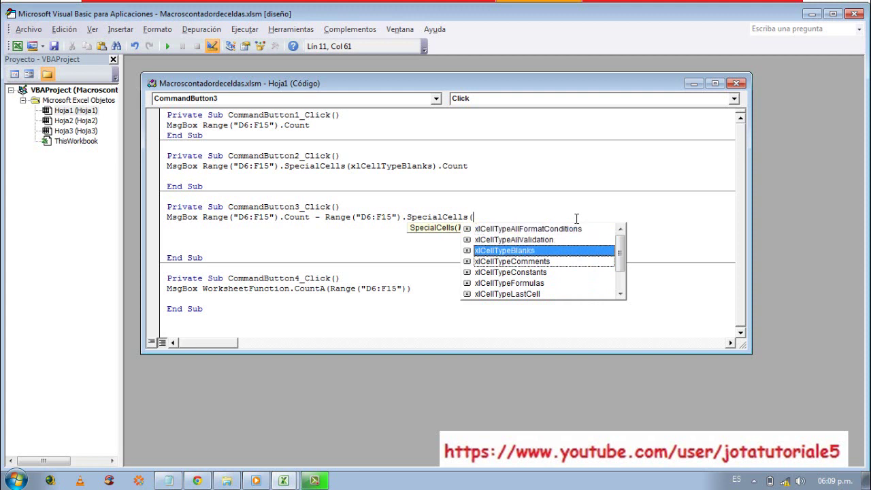
key(Down)
key(Down)
key(Down)
key(Down)
key(Down)
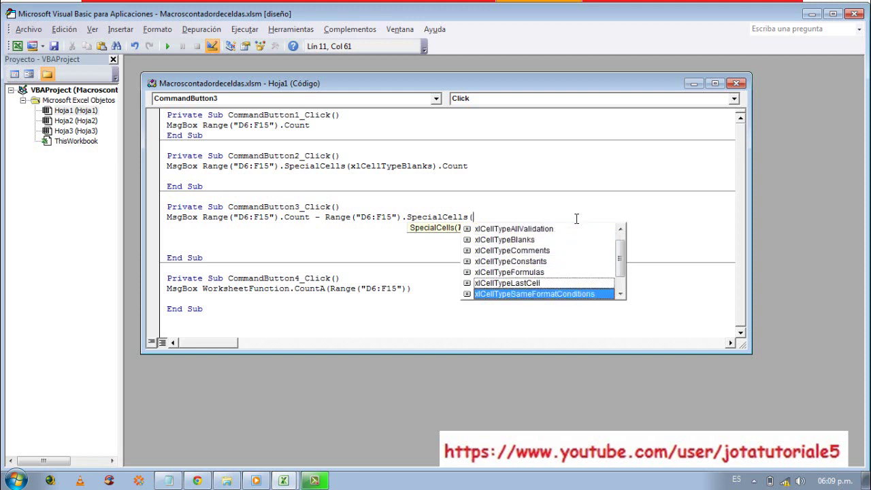
key(Down)
key(Down)
key(Up)
key(Up)
key(Up)
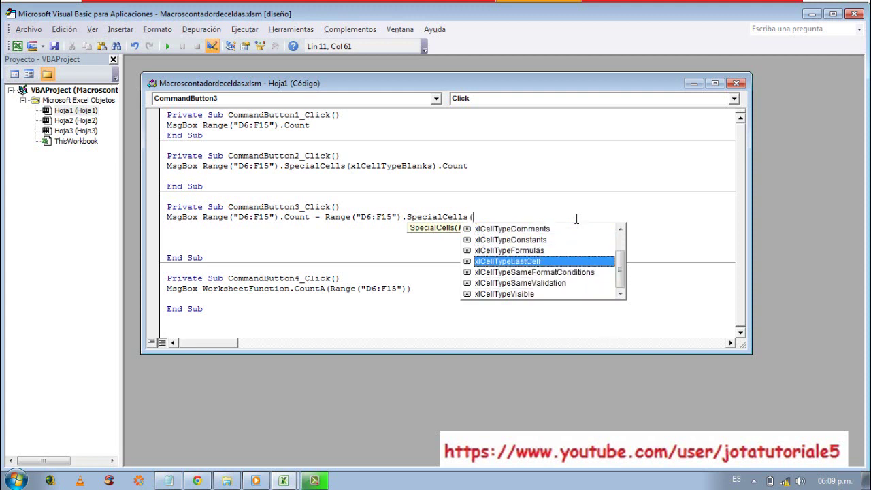
key(Up)
key(Up)
key(Up)
key(Up)
key(Up)
key(Up)
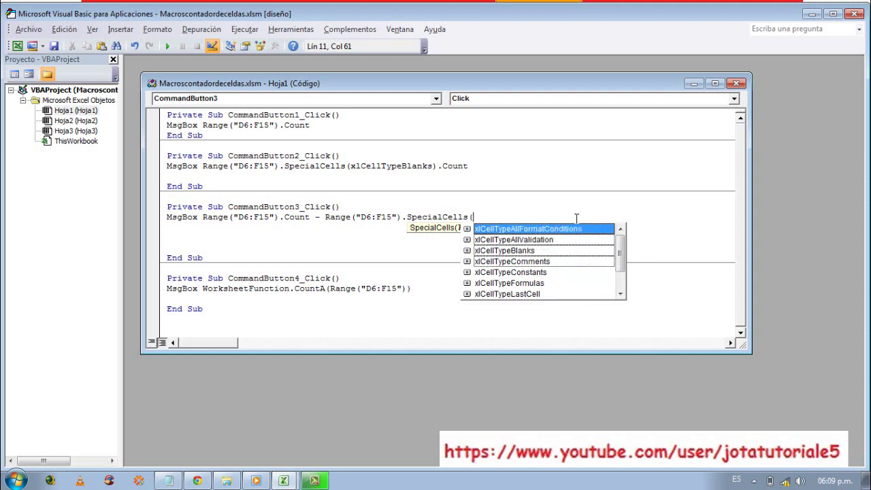
click(737, 88)
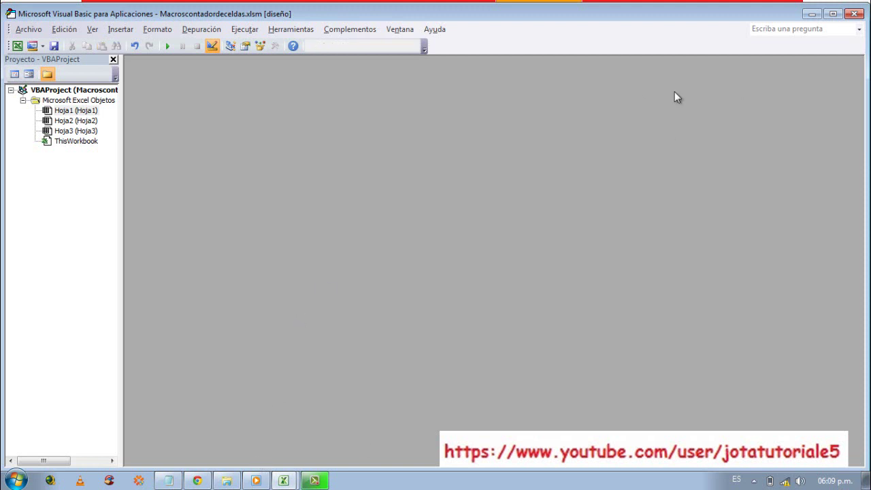
Close the VBA editor, select cell E23, and bring the Notepad title note forward.
click(855, 13)
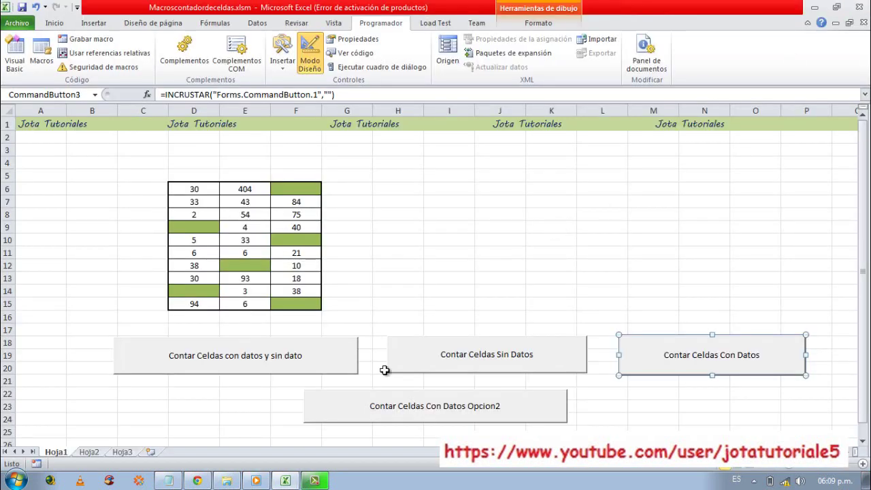
mouse_move(256, 481)
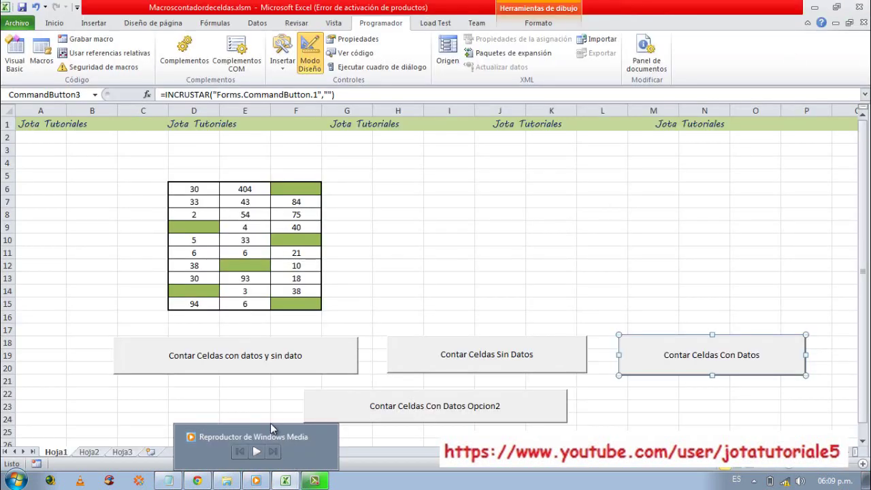
click(250, 407)
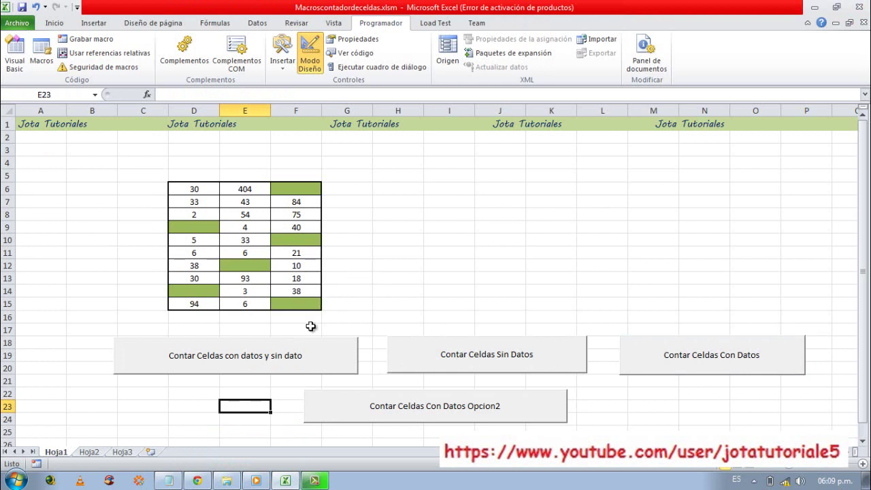
click(172, 482)
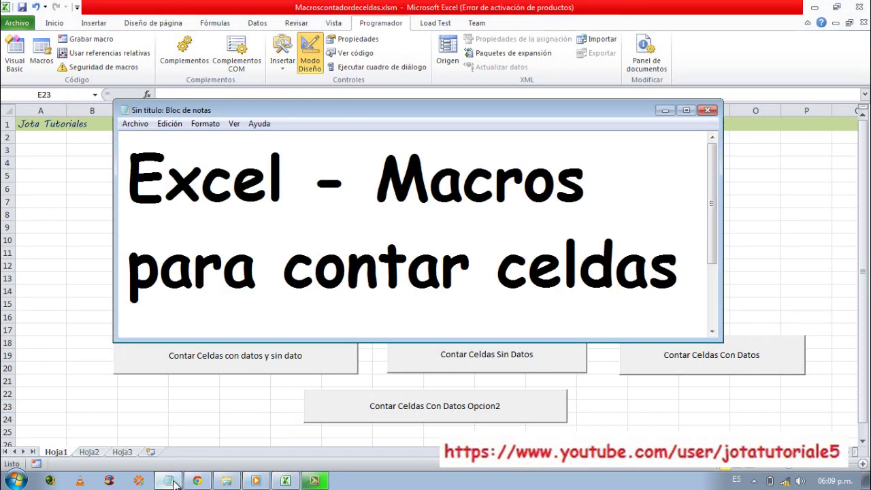